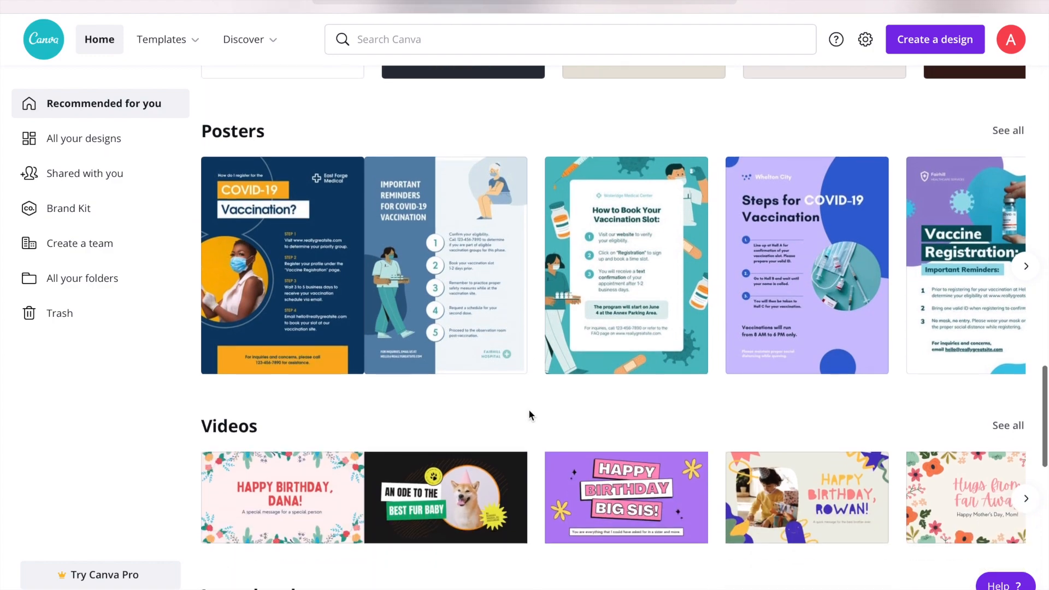
Step: Look through the home page's recommended templates and the available design types, from Presentation to Desktop Wallpaper
scroll(529, 415, up, 20)
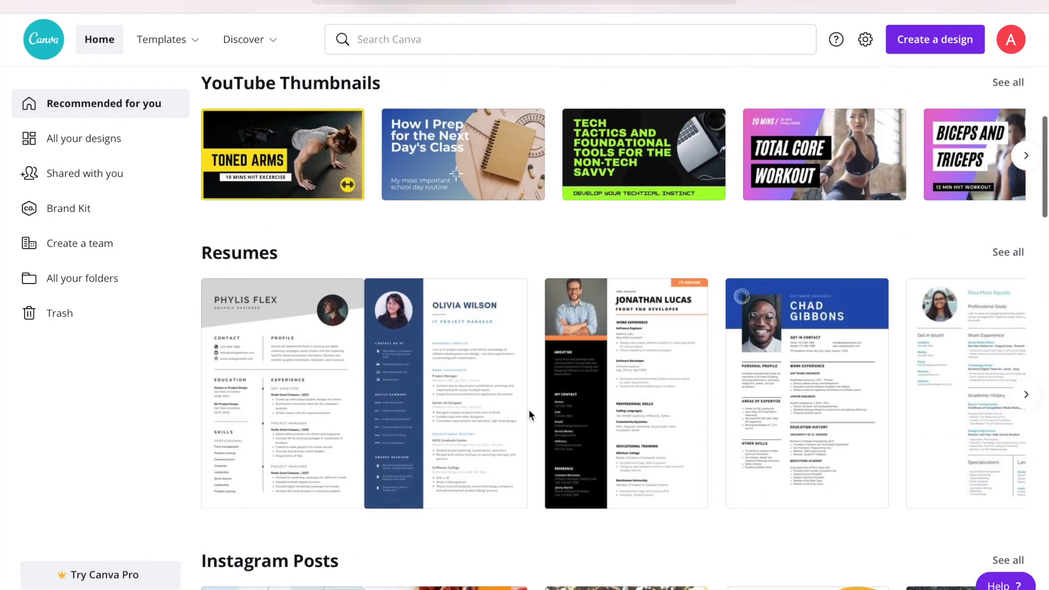
scroll(586, 318, right, 8)
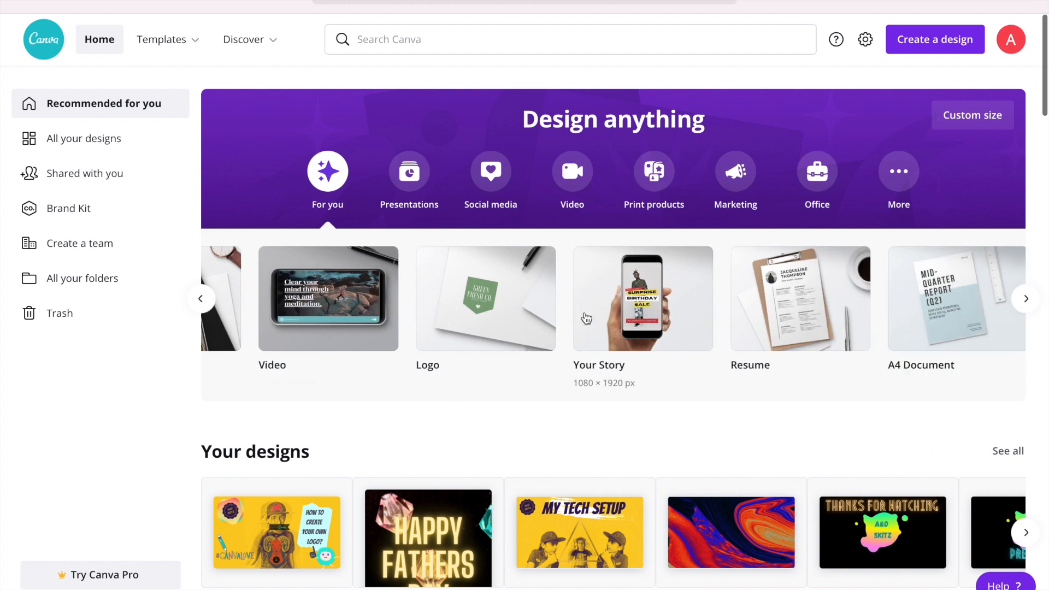
scroll(586, 319, right, 8)
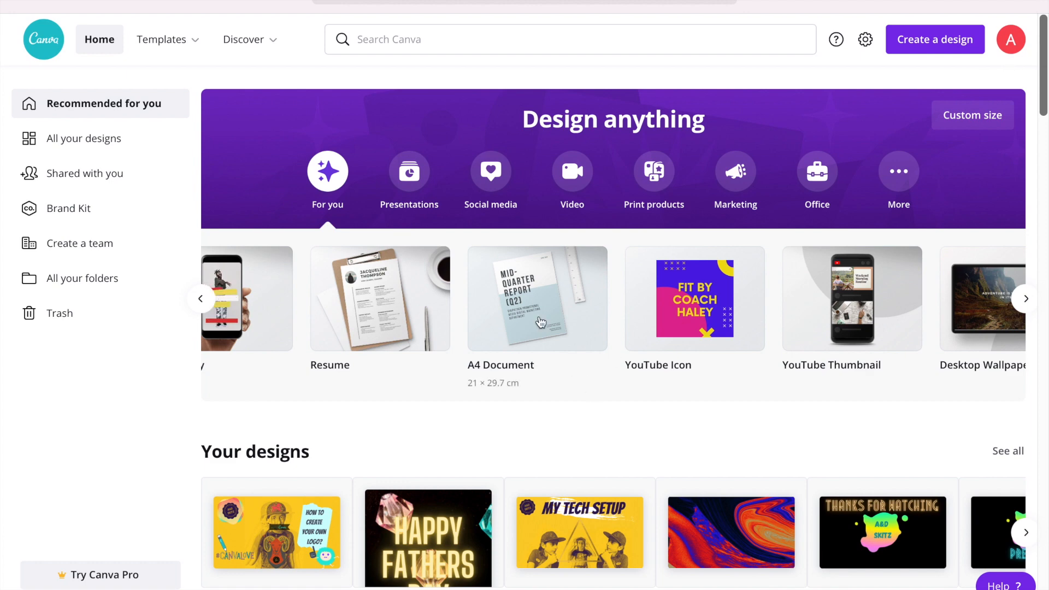
scroll(541, 322, left, 13)
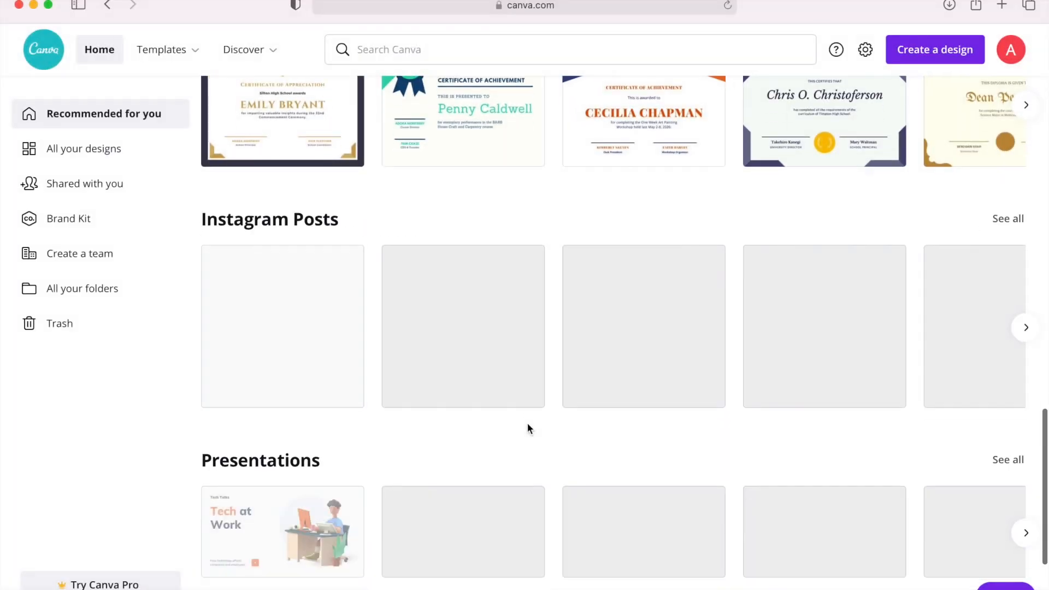
scroll(527, 424, down, 3)
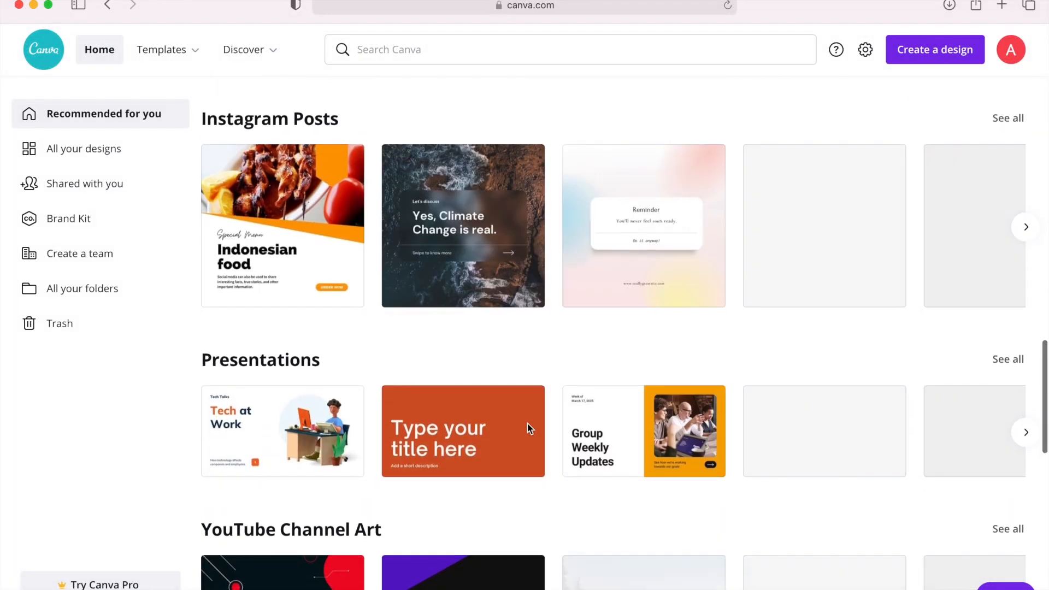
scroll(526, 424, up, 15)
scroll(528, 430, up, 10)
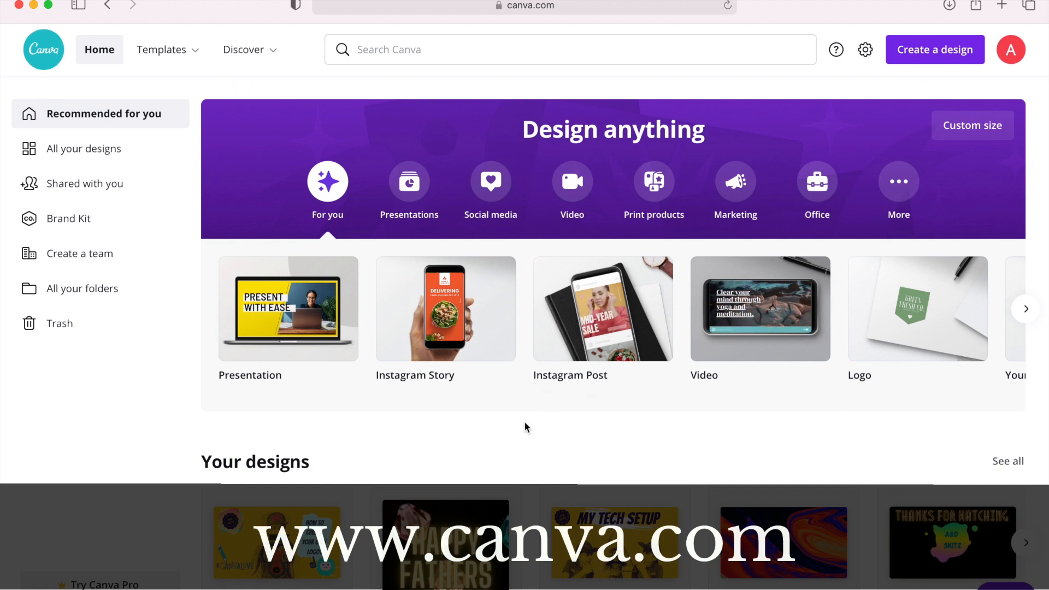
scroll(478, 317, right, 3)
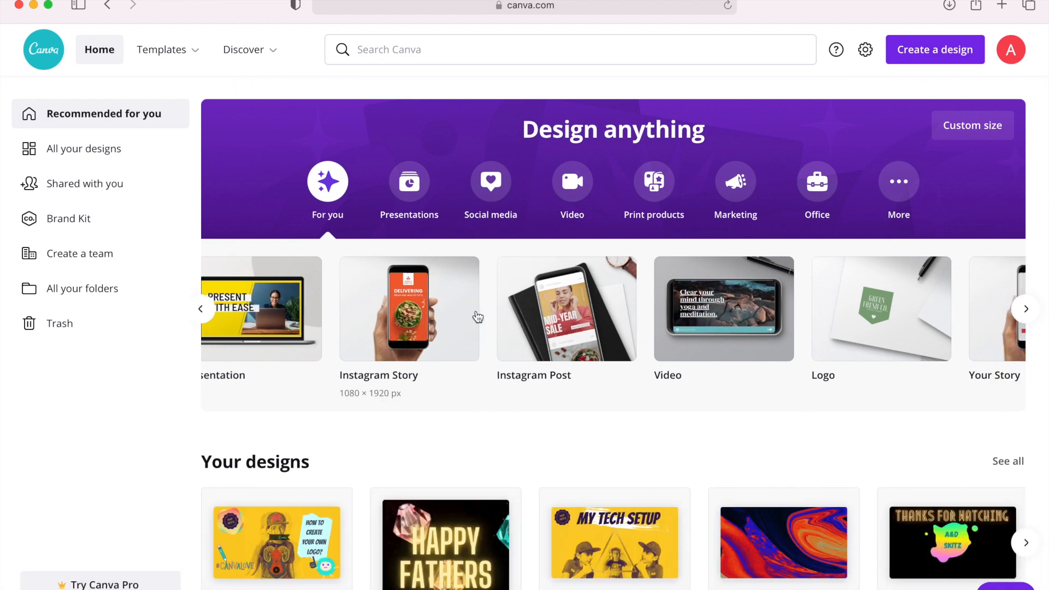
scroll(478, 317, right, 5)
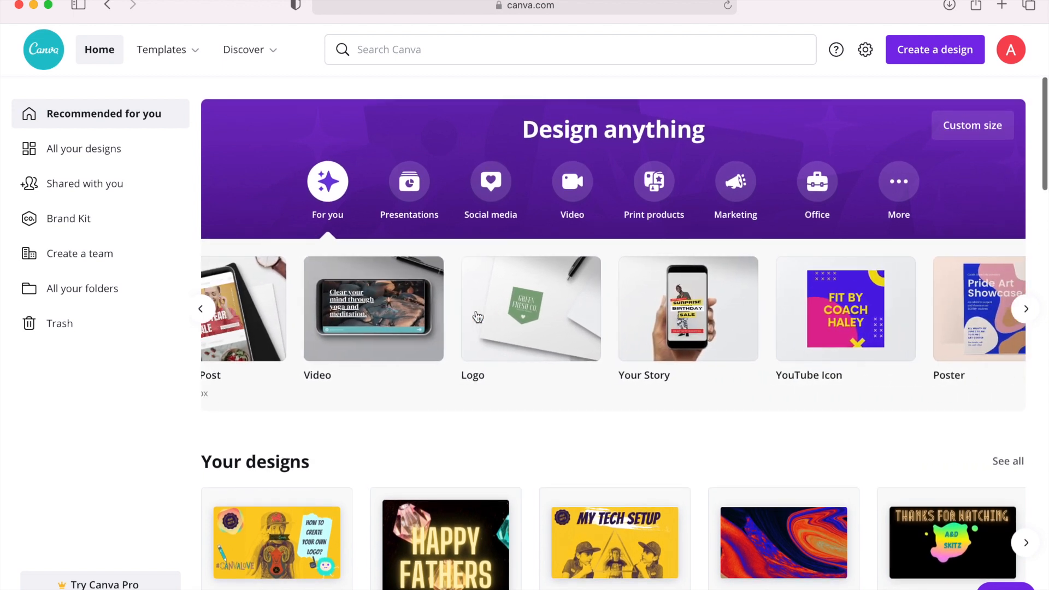
scroll(478, 316, left, 8)
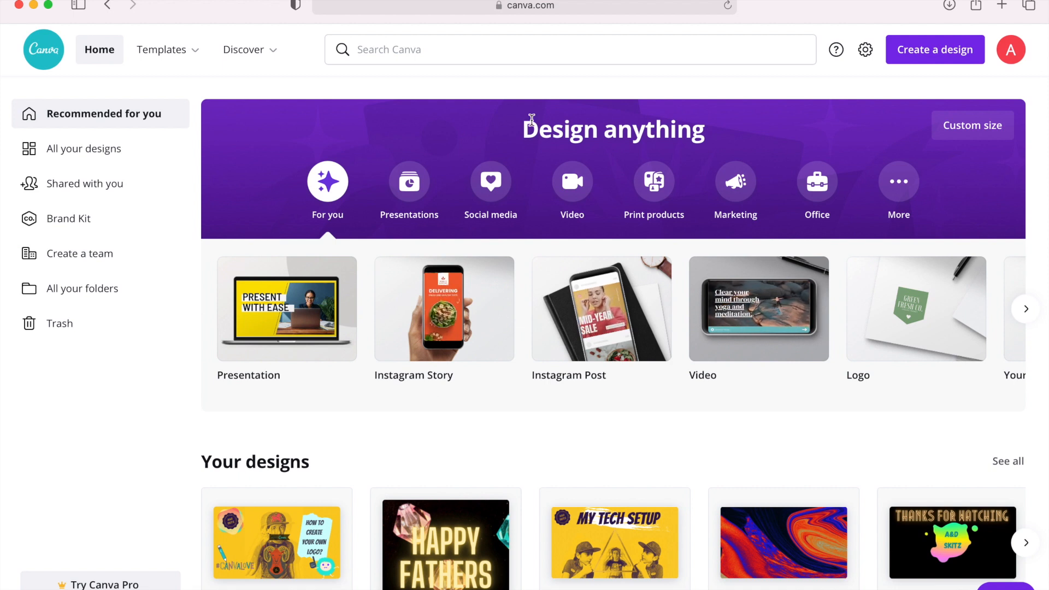
Step: Search for "logo" and create a blank Logo design
click(532, 46)
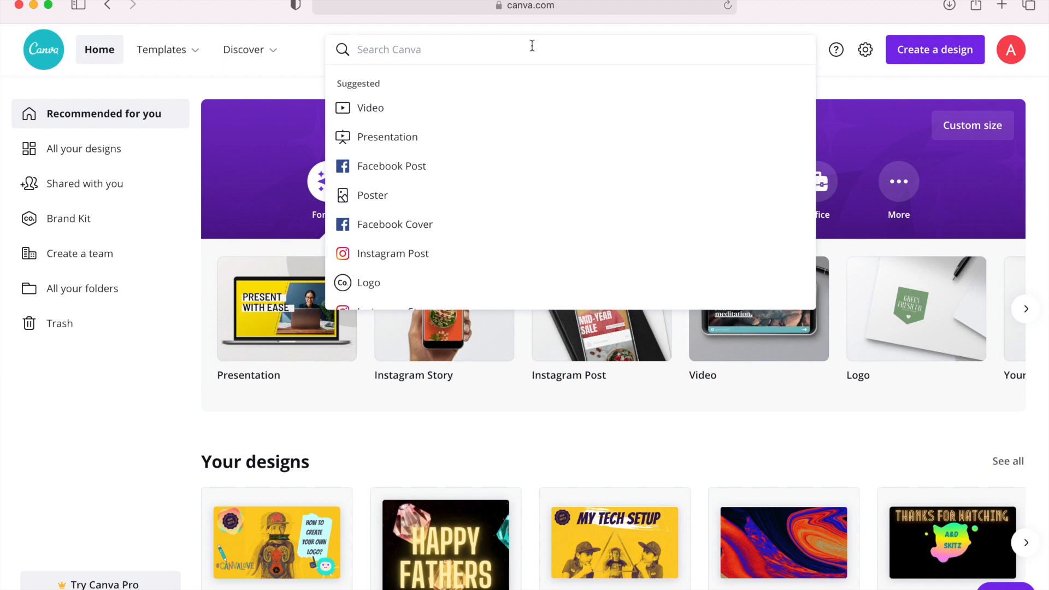
text(logo)
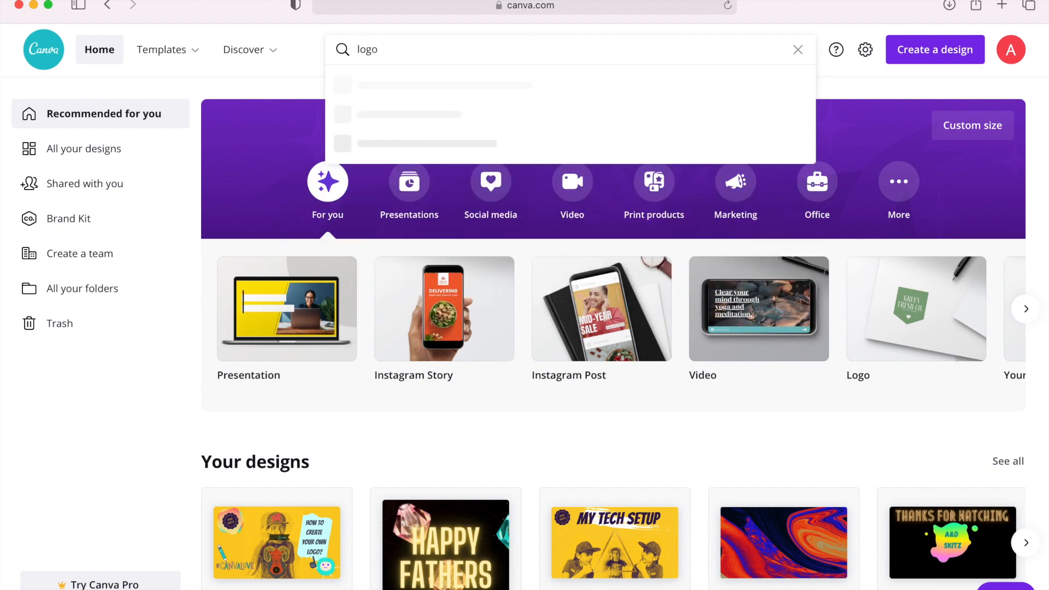
key(Return)
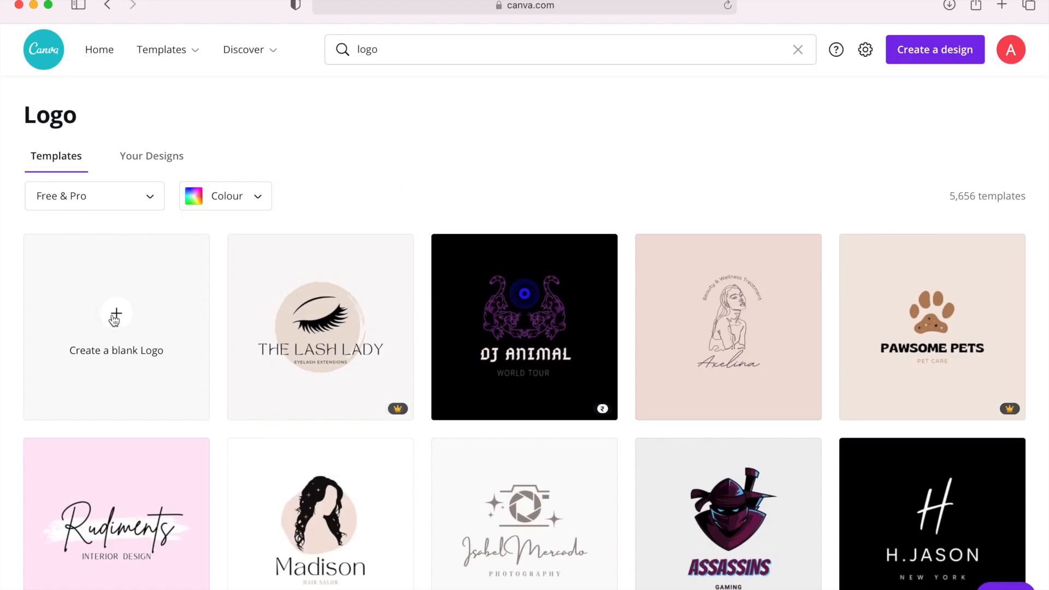
click(115, 315)
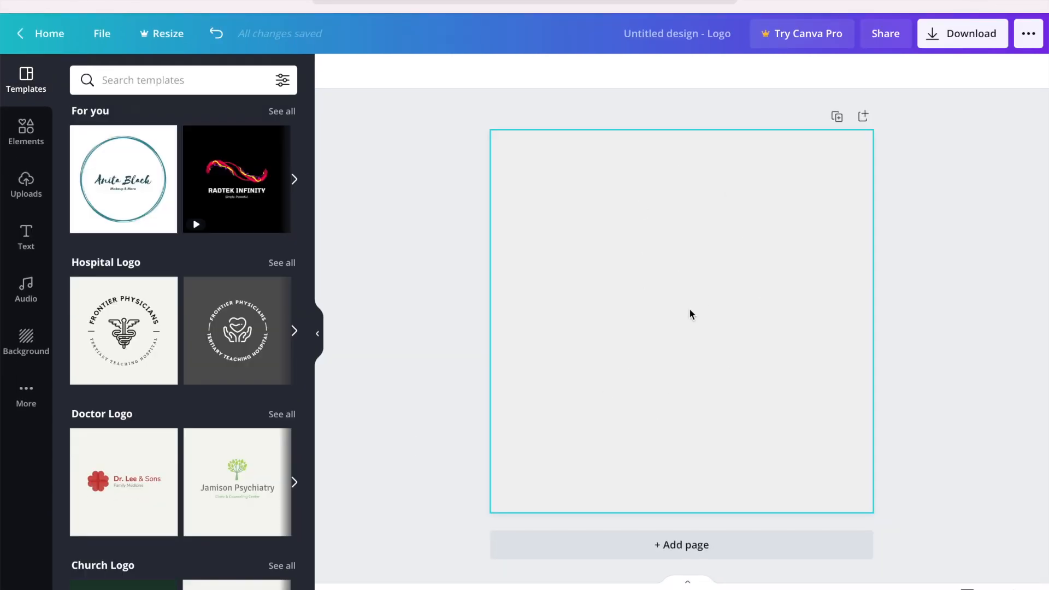
Step: Apply the "Sailor and Bright" template from the Fashion Logo category to the blank page
scroll(172, 239, down, 3)
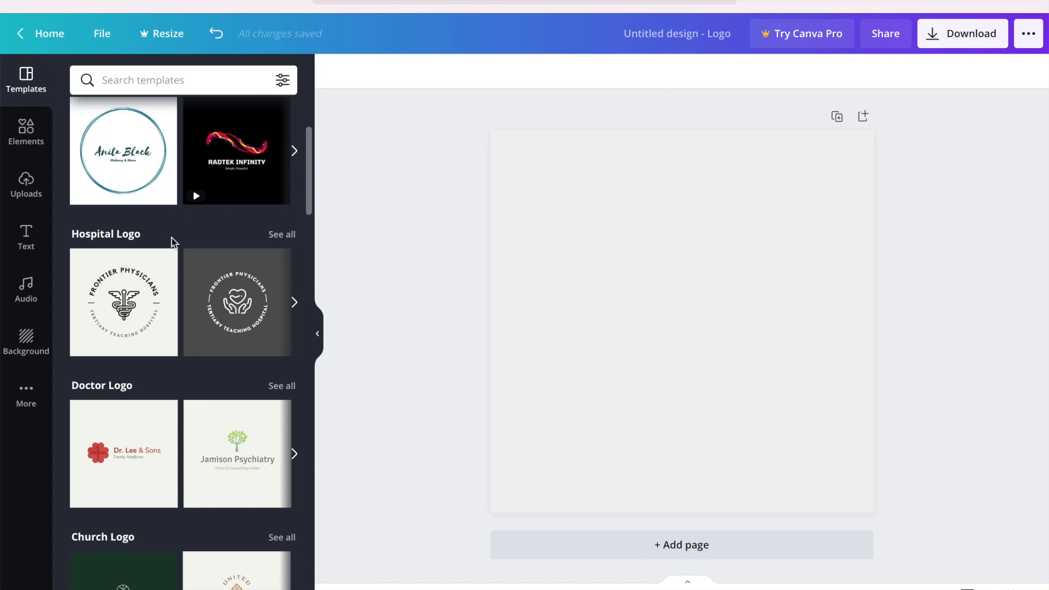
scroll(172, 241, down, 7)
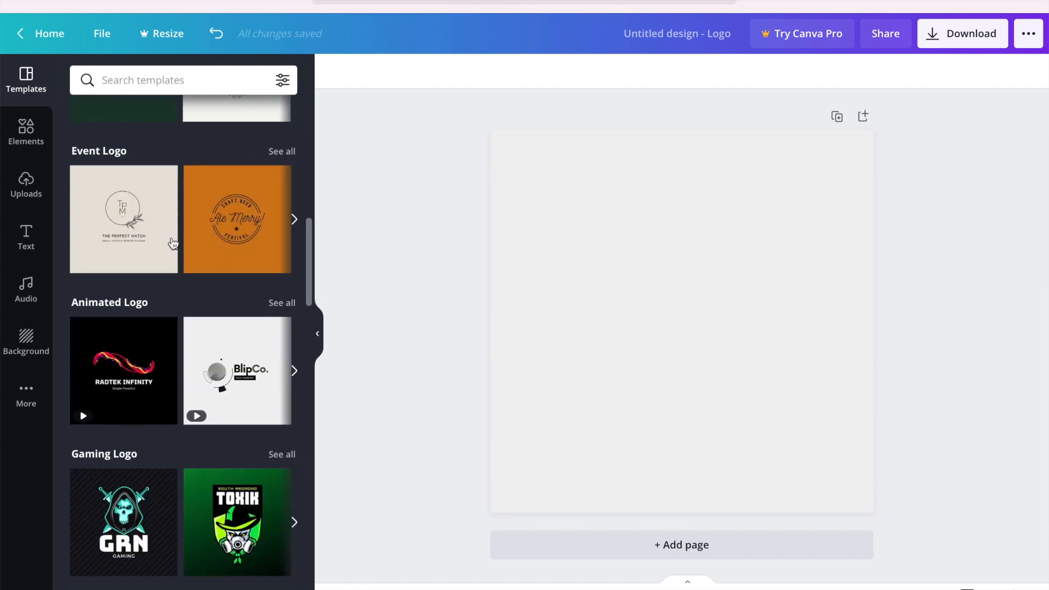
scroll(173, 243, down, 10)
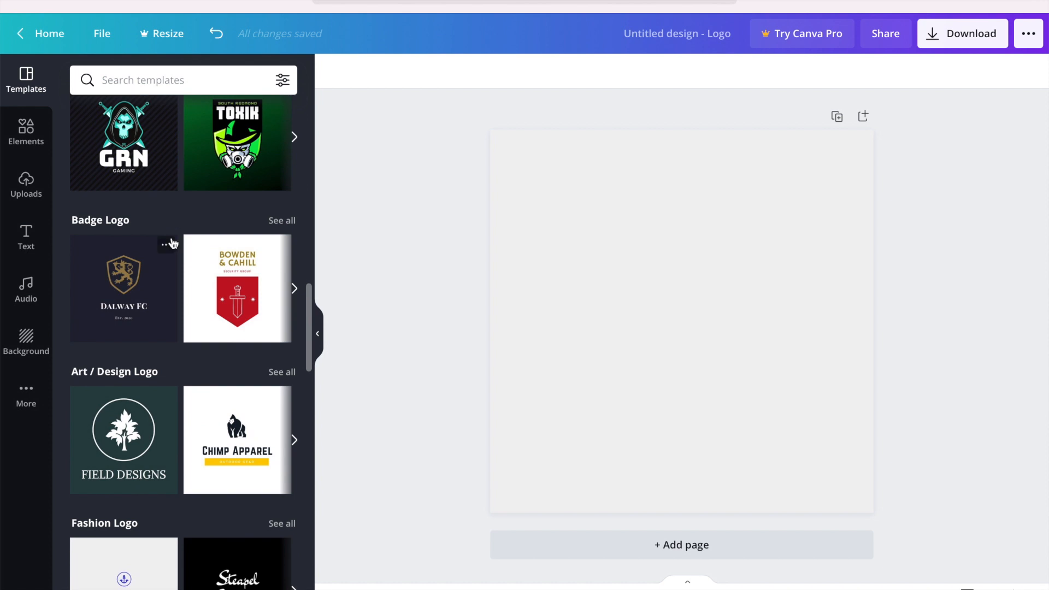
scroll(172, 243, down, 3)
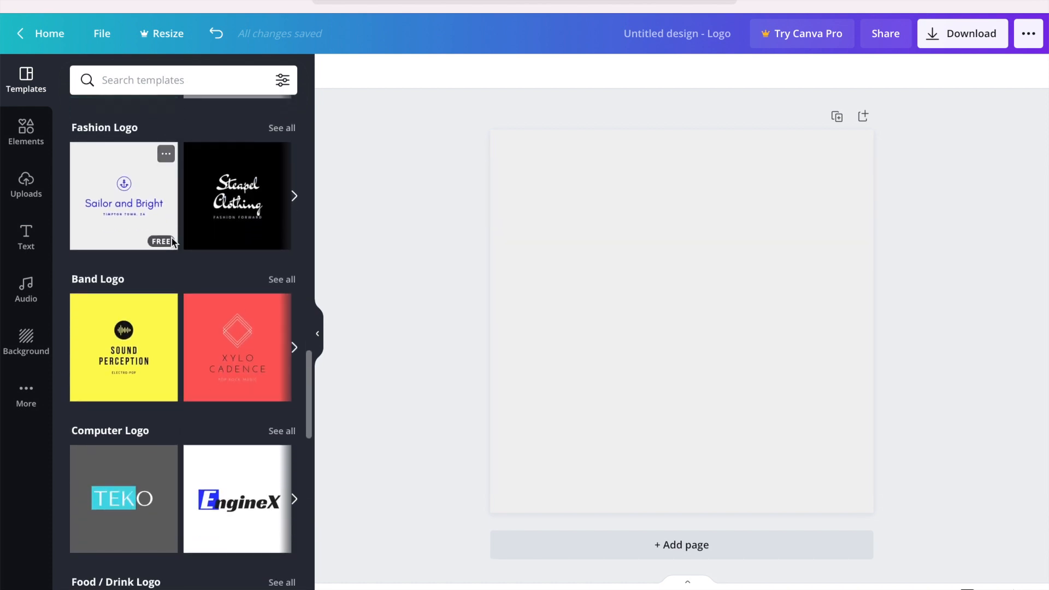
click(123, 214)
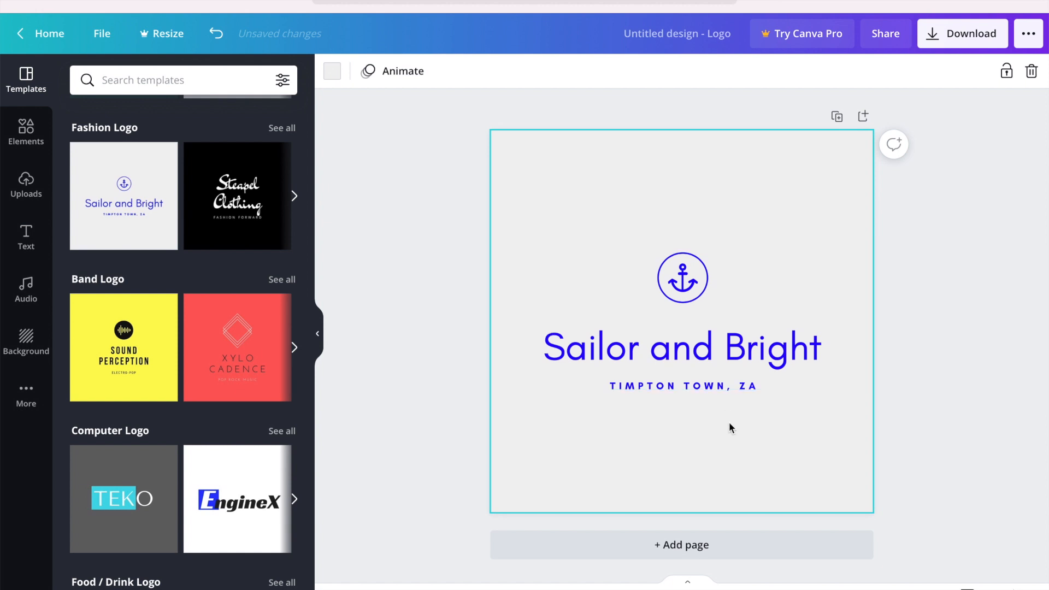
Step: Nudge the grouped anchor emblem and text slightly to the left on the page
click(714, 350)
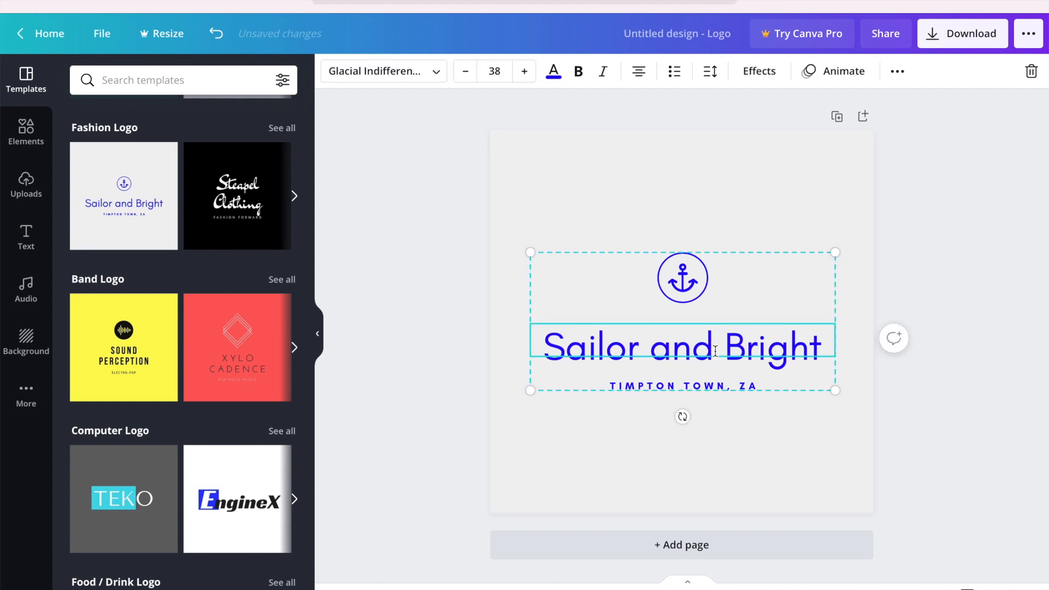
click(676, 177)
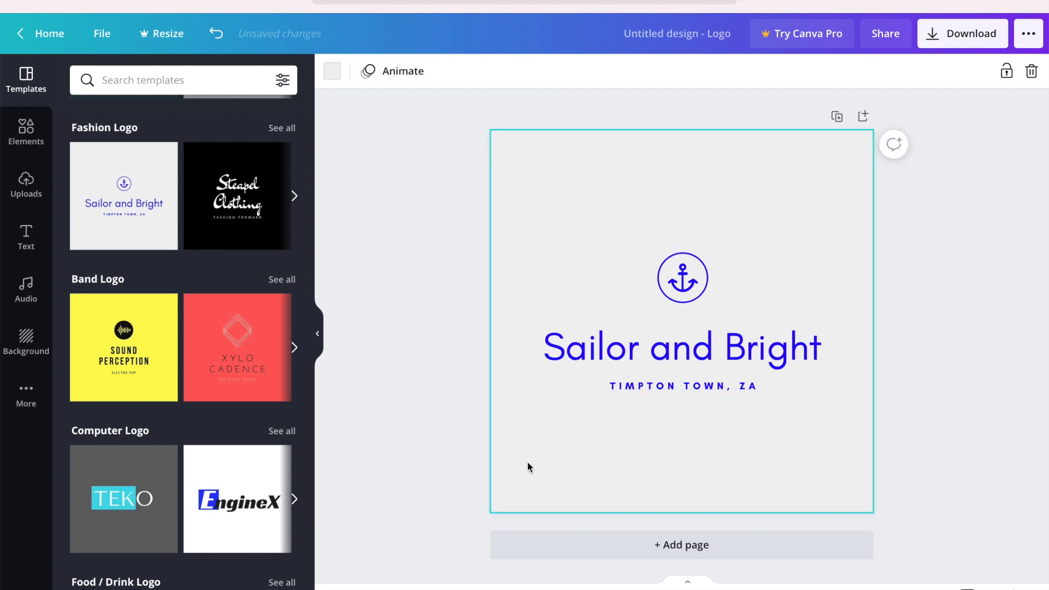
click(594, 354)
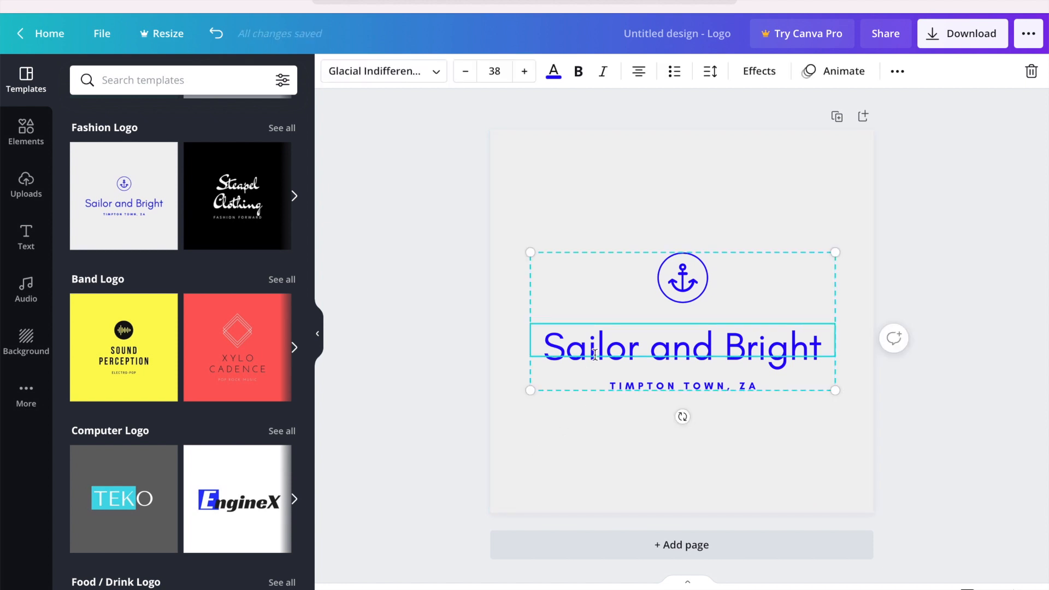
mouse_move(594, 352)
mouse_down()
mouse_move(594, 318)
mouse_move(593, 353)
mouse_up()
Step: Set the page background colour to black
click(506, 208)
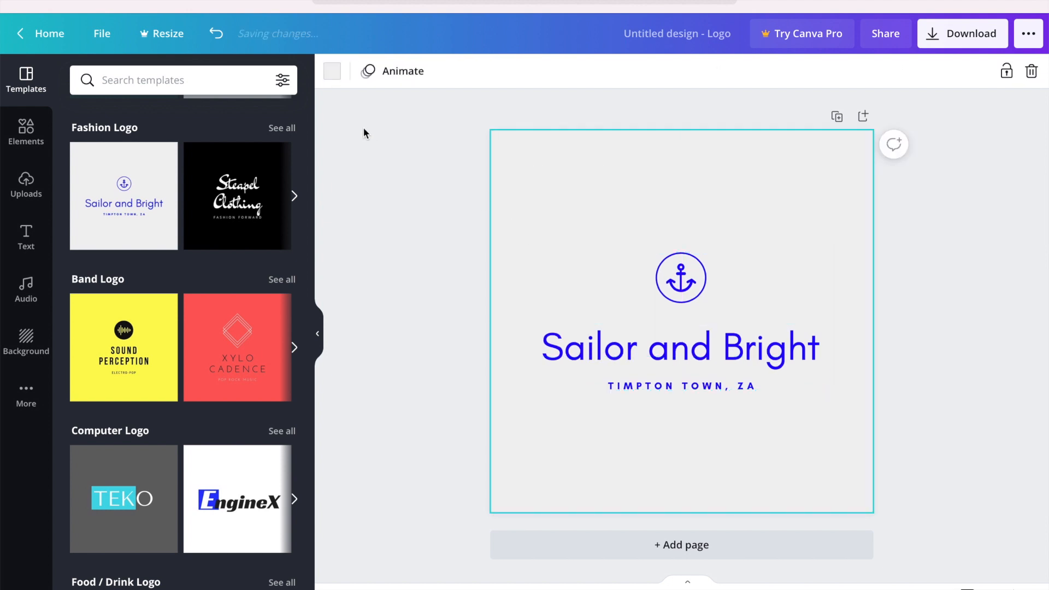
click(330, 75)
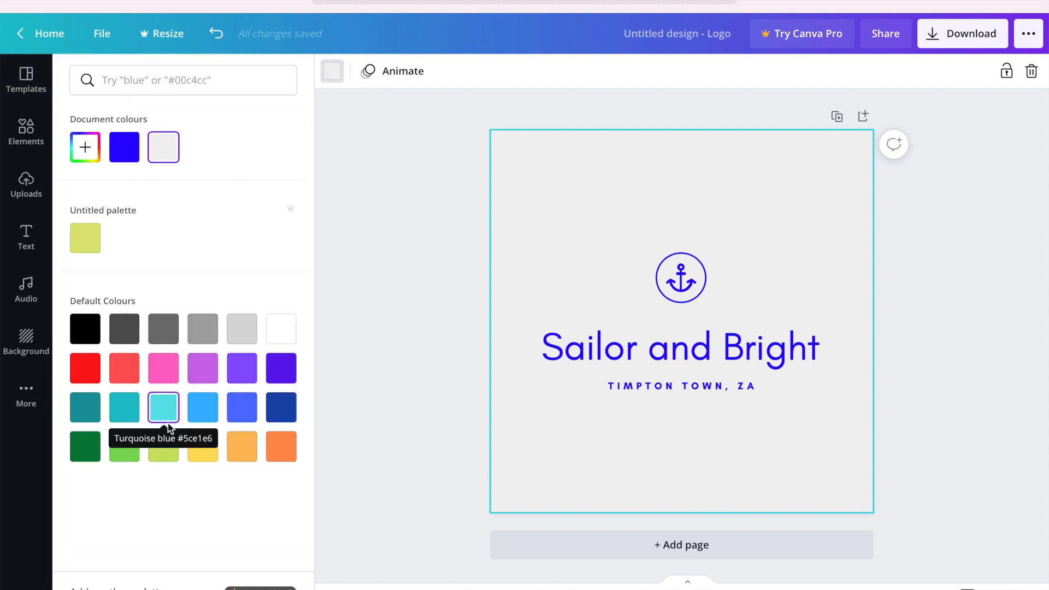
click(90, 330)
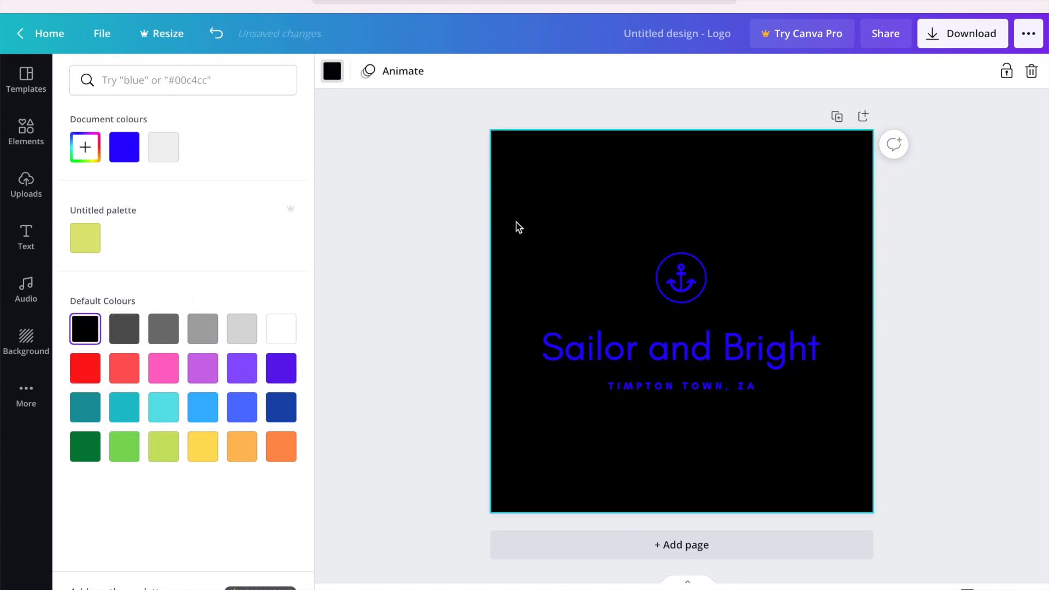
Step: Ungroup the logo so that the anchor, circle and two text lines can be edited separately
click(629, 351)
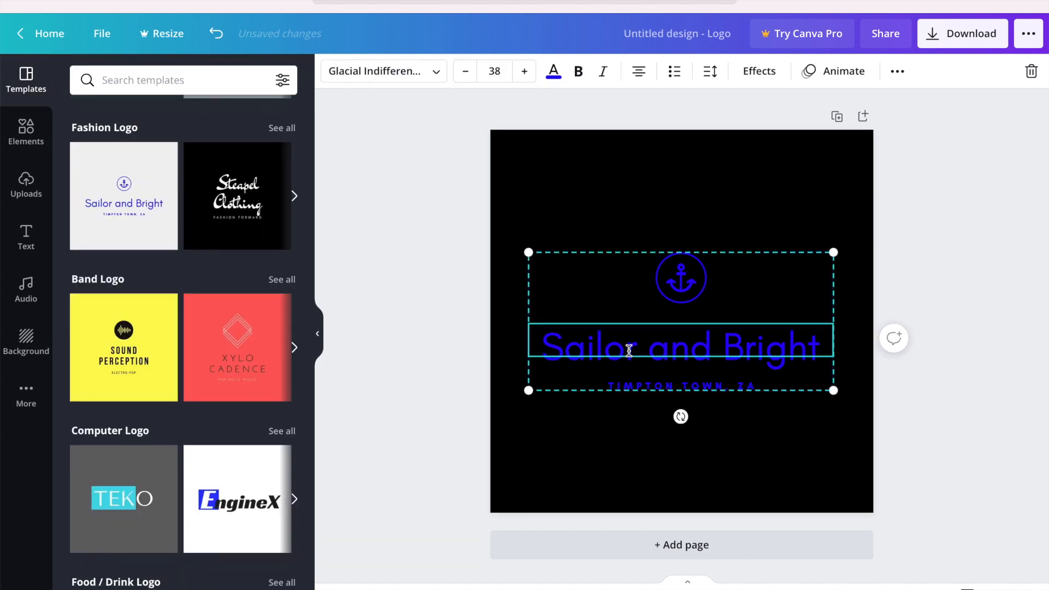
click(749, 142)
click(762, 288)
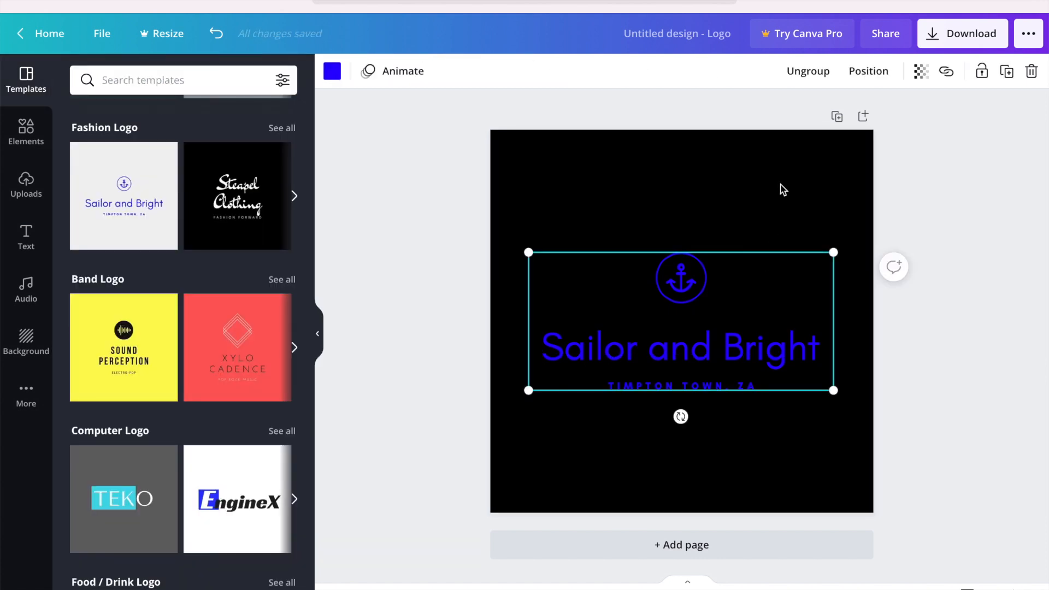
click(809, 75)
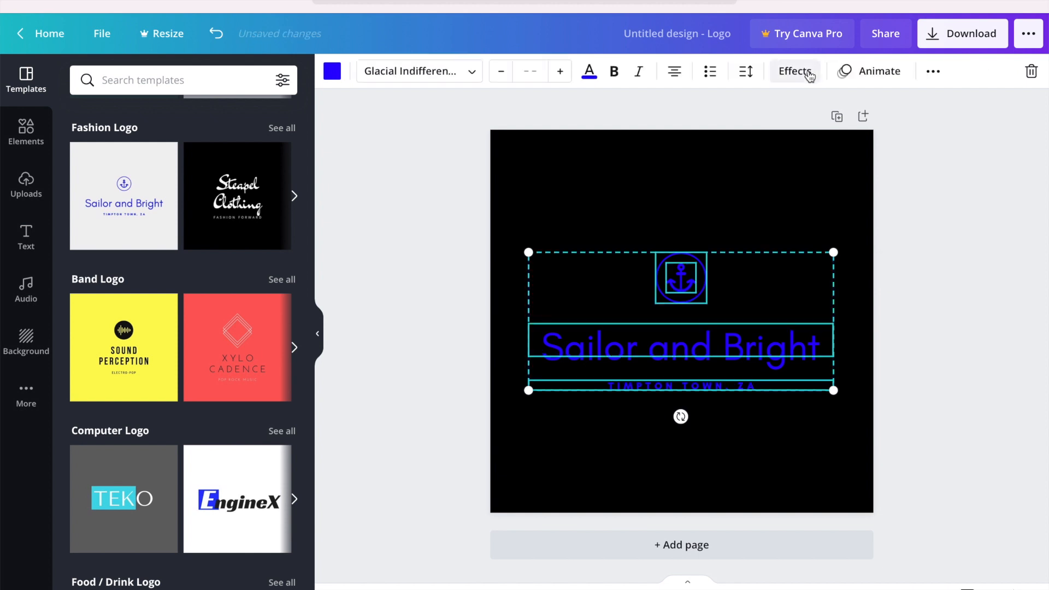
click(715, 213)
click(680, 277)
mouse_move(682, 277)
mouse_down()
mouse_move(655, 184)
mouse_move(756, 376)
mouse_move(723, 218)
mouse_move(675, 190)
mouse_move(680, 275)
mouse_up()
click(612, 198)
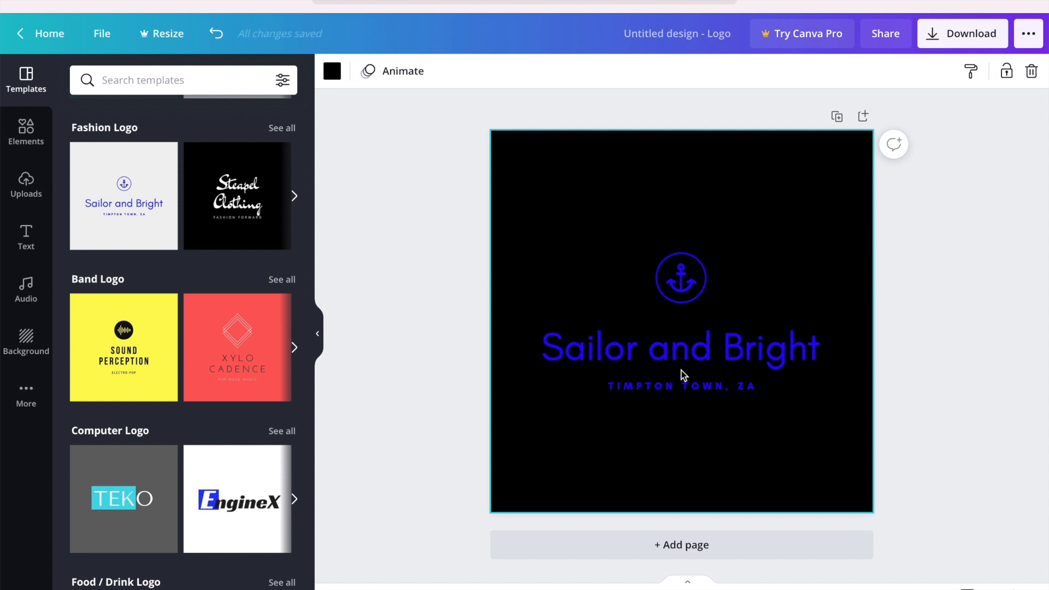
Step: Replace the "Sailor and Bright" headline with the owners' two first names joined by "and"
double_click(682, 339)
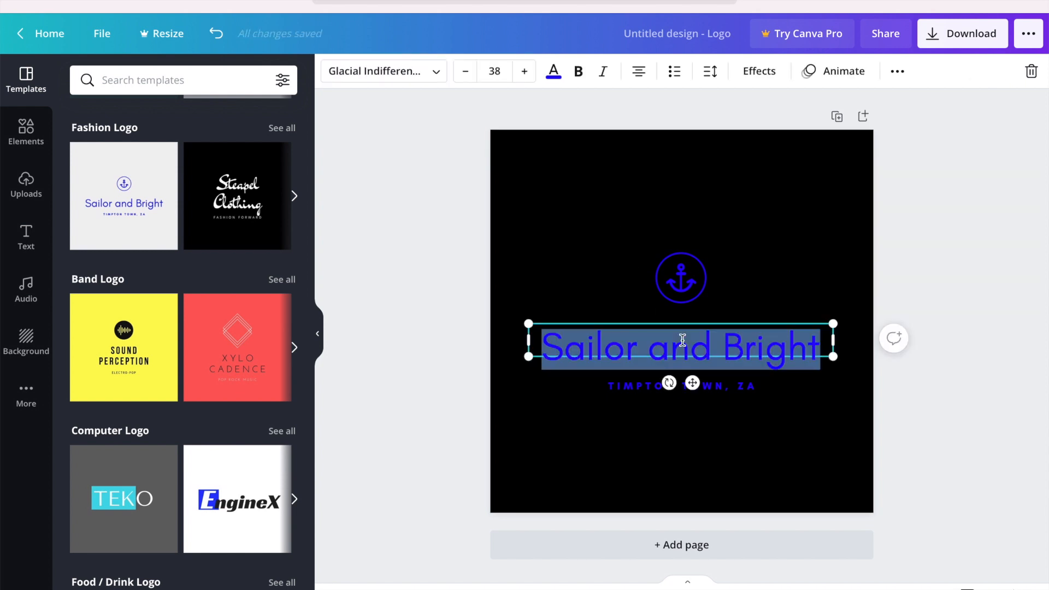
text(Arius and Dahlia)
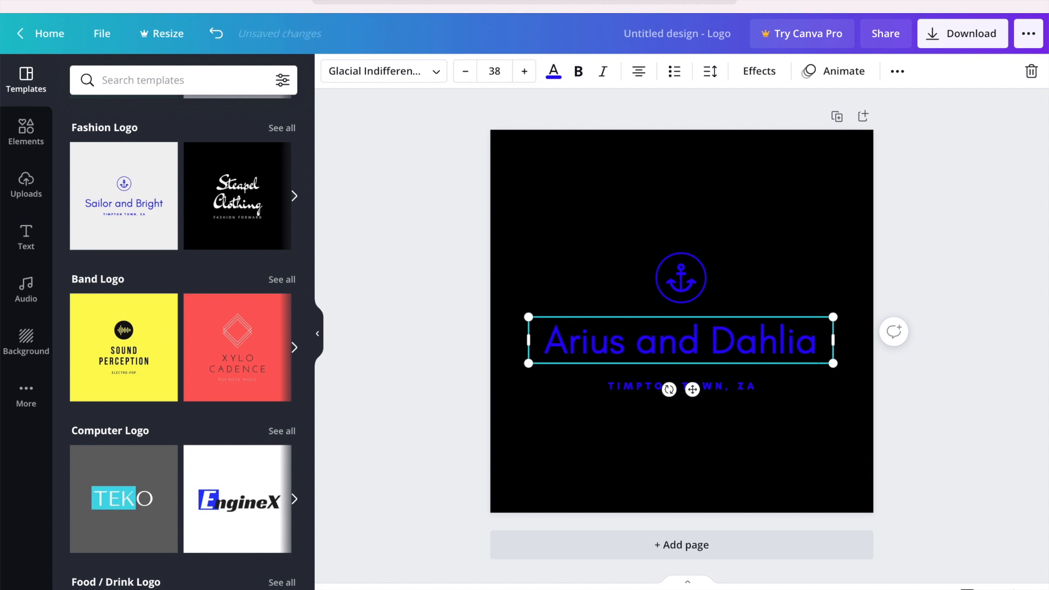
click(656, 444)
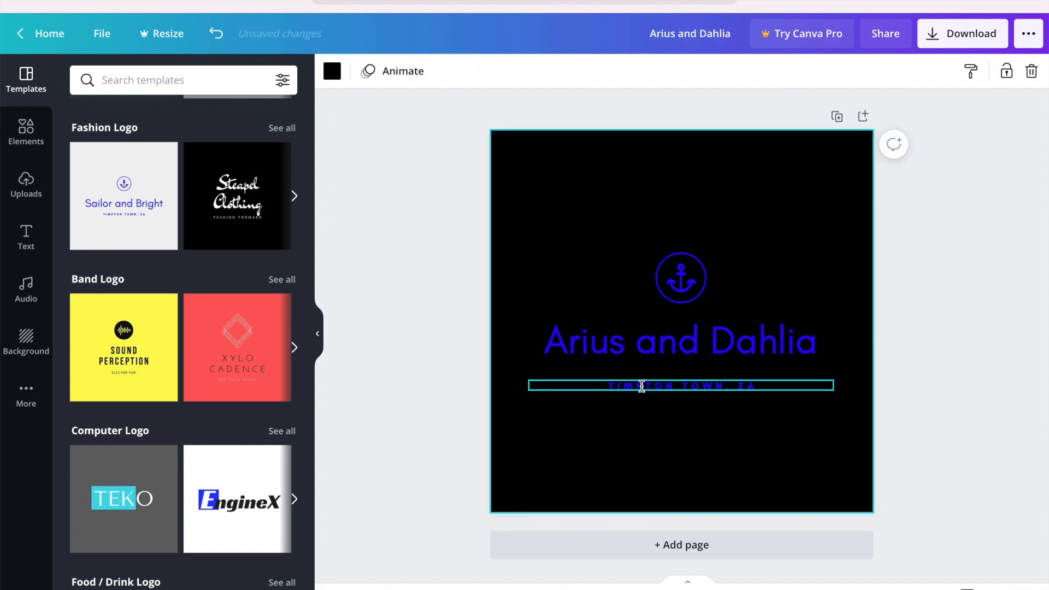
Step: Replace the "TIMPTON TOWN, ZA" tagline with "A&D SKITZ"
double_click(642, 386)
text(A)
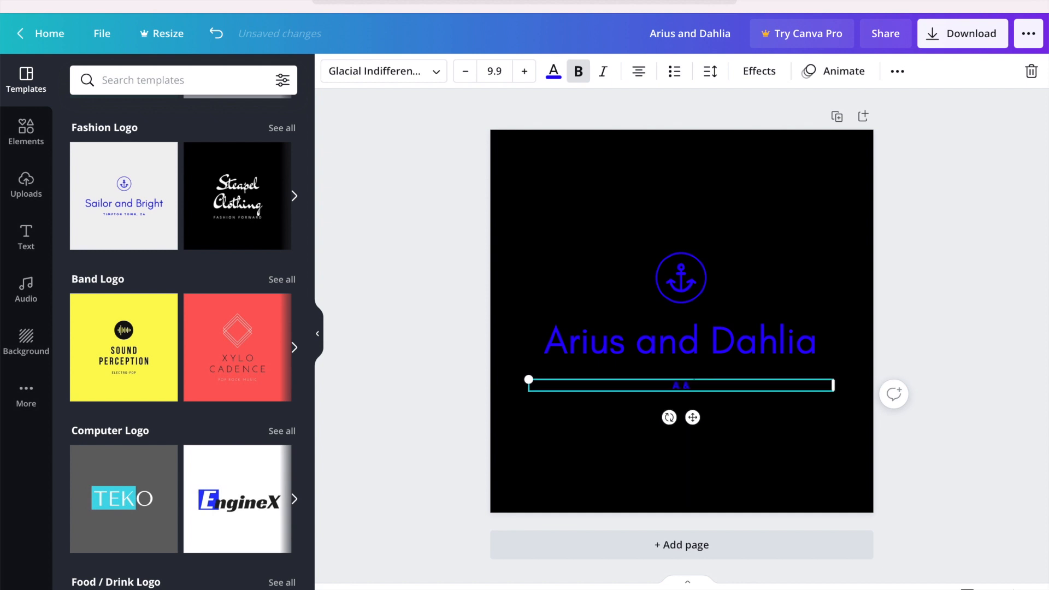
text( & D SKITZ)
click(625, 214)
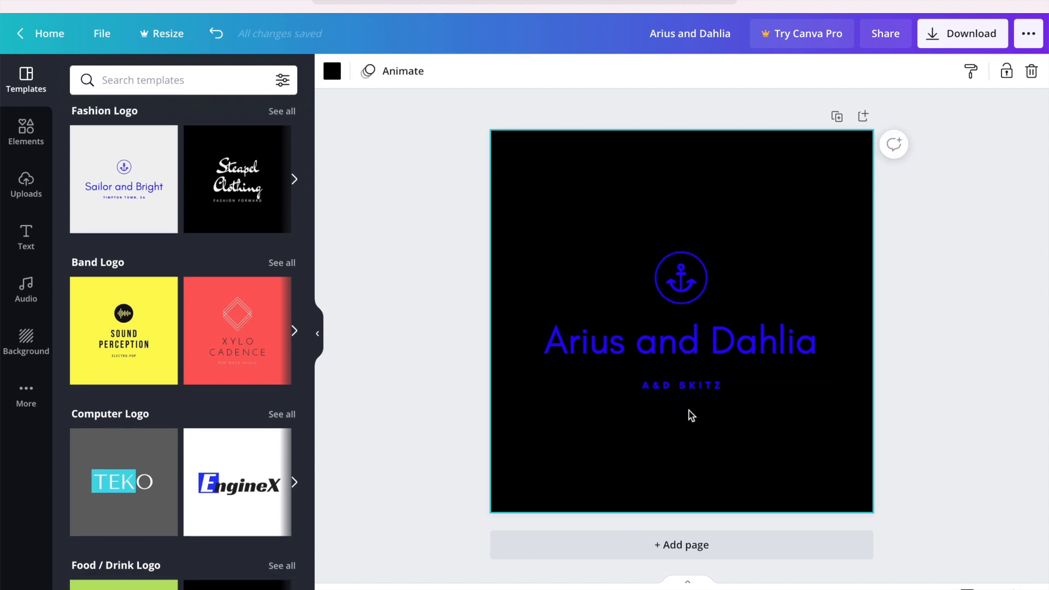
Step: Enlarge the circle around the anchor slightly, keeping it centred on the emblem
click(681, 276)
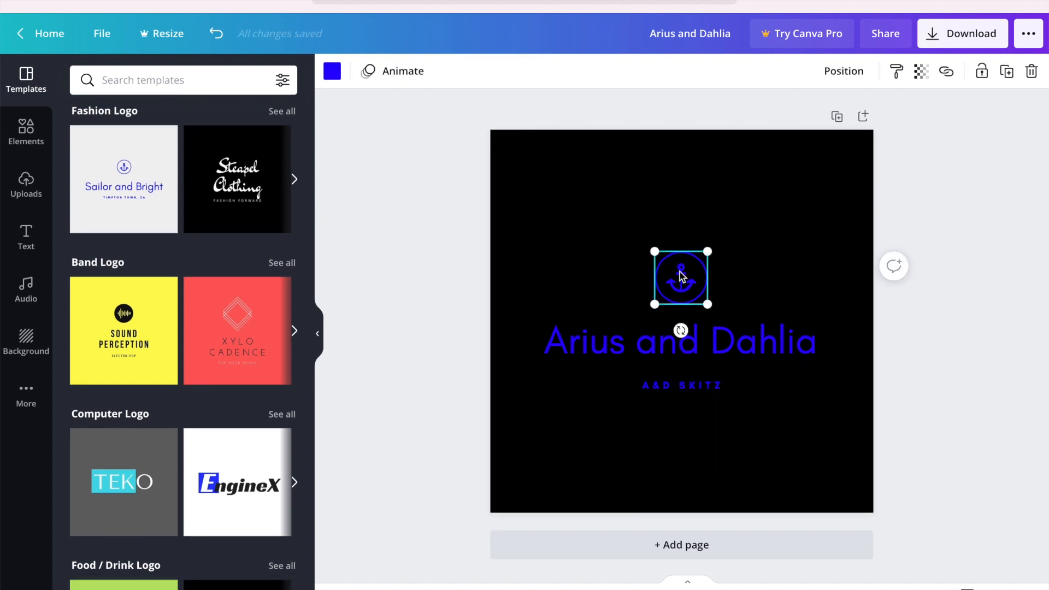
drag(657, 255, 678, 267)
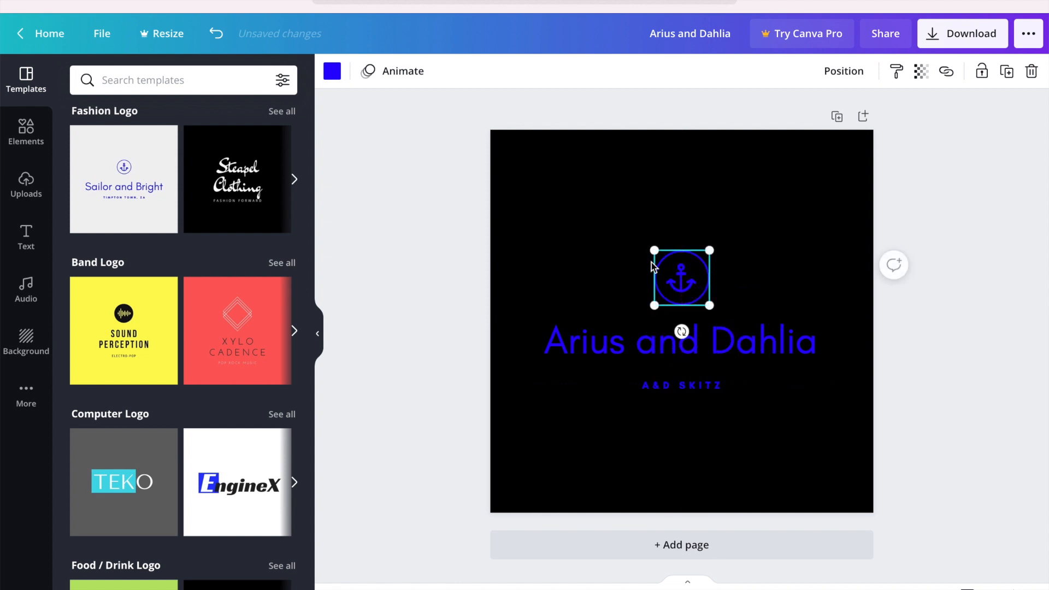
click(605, 234)
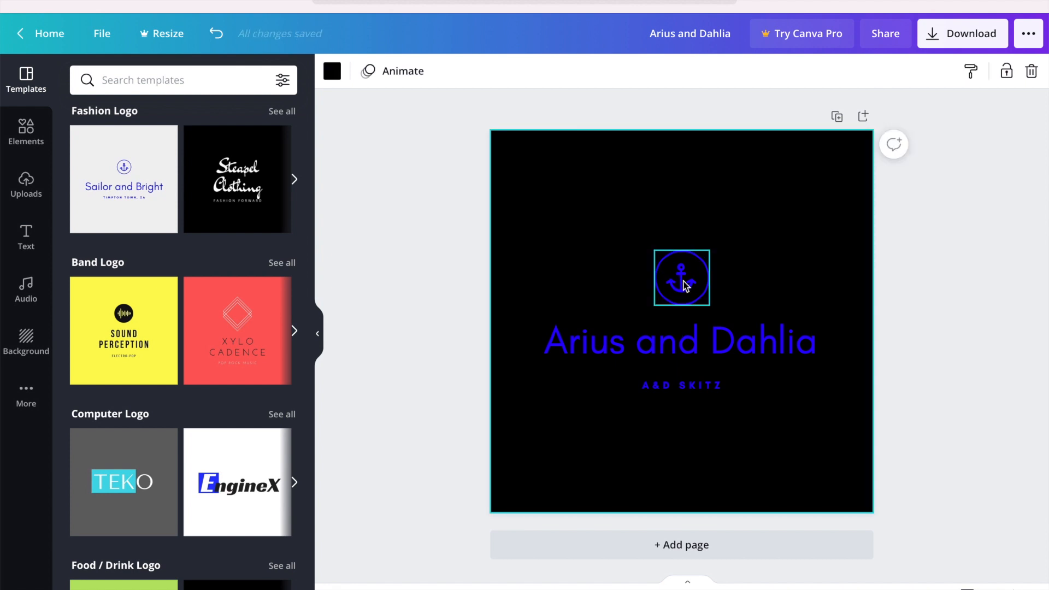
Step: Send the circle backward in the layer order, behind the anchor
click(684, 285)
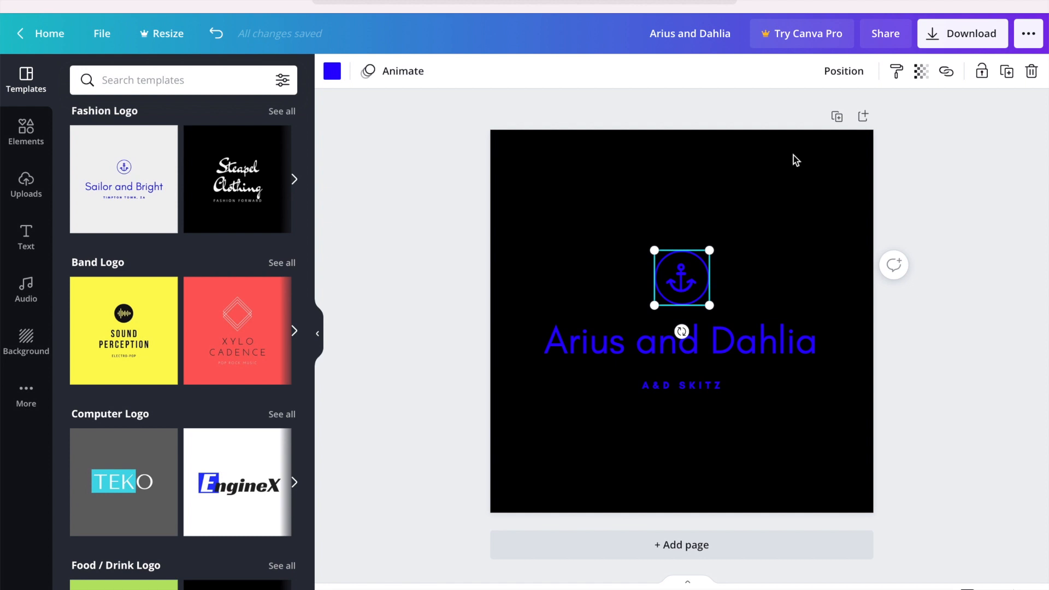
click(856, 80)
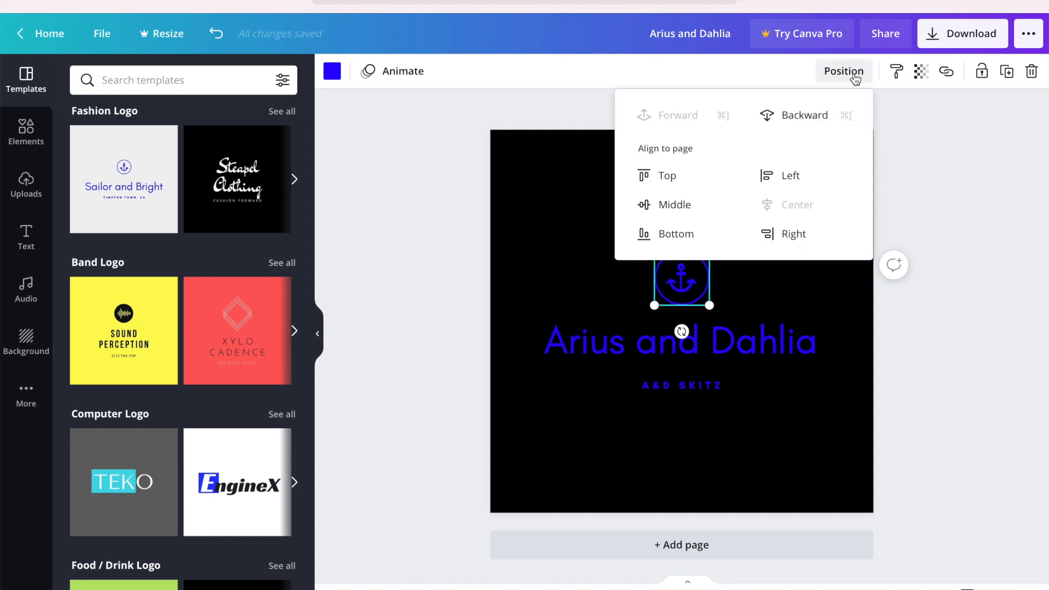
click(803, 119)
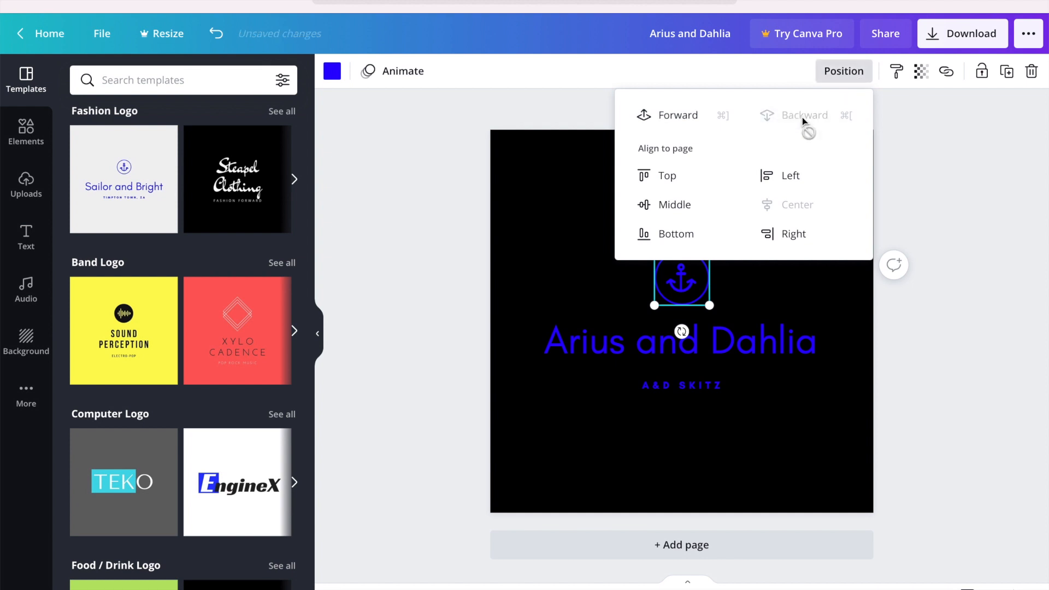
click(548, 215)
Step: Rotate the anchor anticlockwise so that it sits tilted inside the circle
click(681, 283)
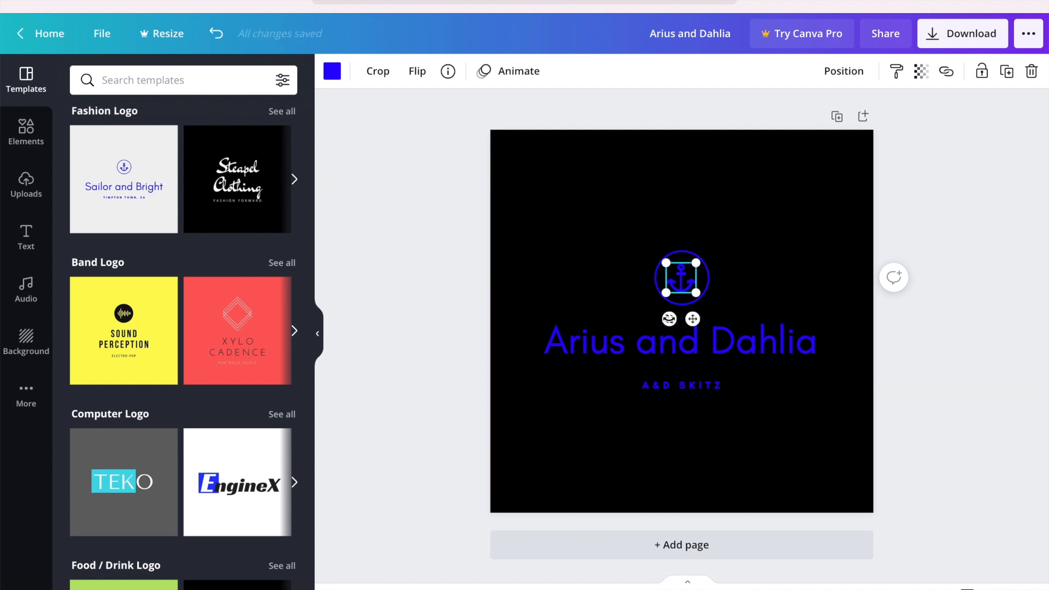
drag(670, 319, 719, 330)
click(605, 247)
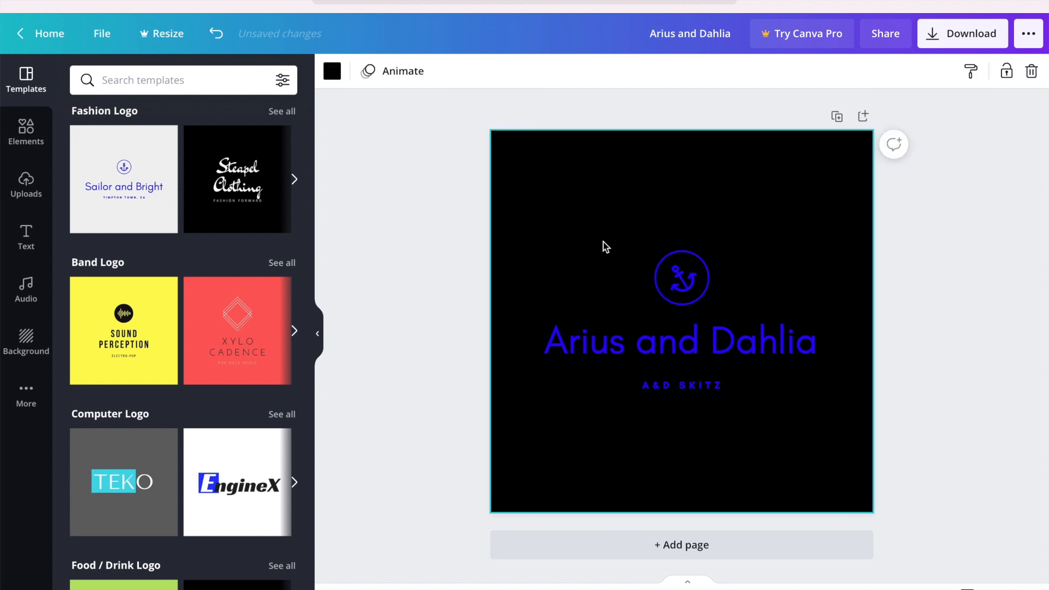
Step: Move the headline text down slightly, away from the emblem
click(673, 343)
mouse_move(672, 342)
mouse_down()
mouse_move(674, 357)
mouse_move(672, 346)
mouse_up()
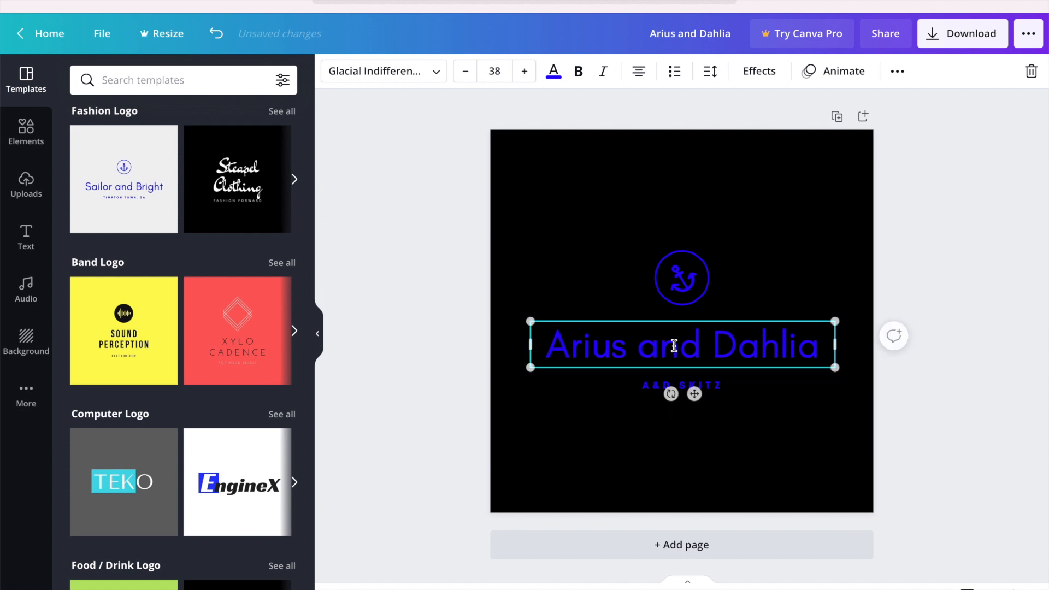
click(512, 251)
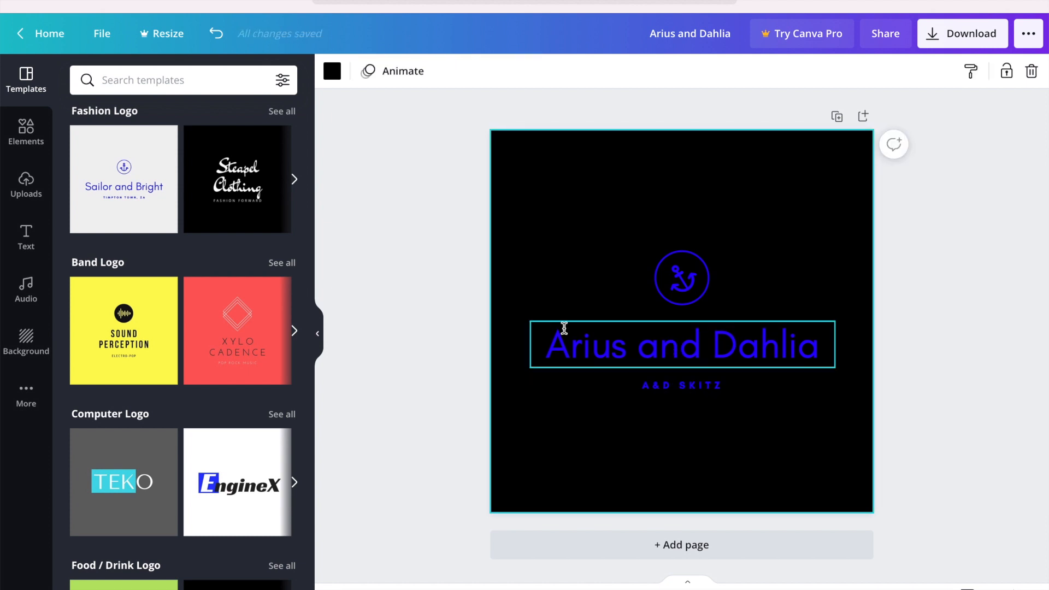
Step: Change the colour of the circle outline around the anchor to white
click(705, 275)
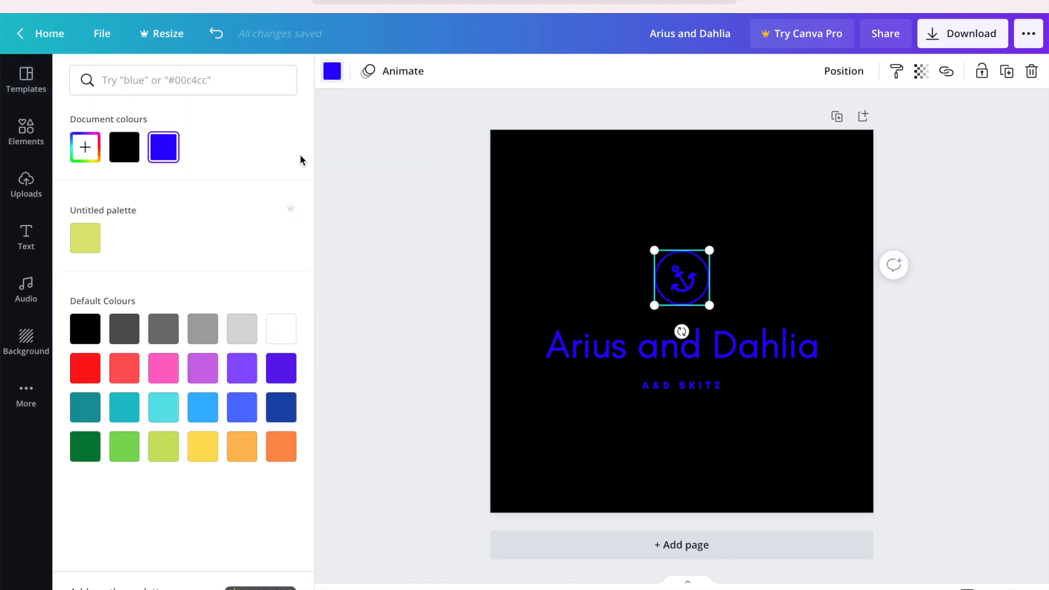
click(281, 328)
key(Escape)
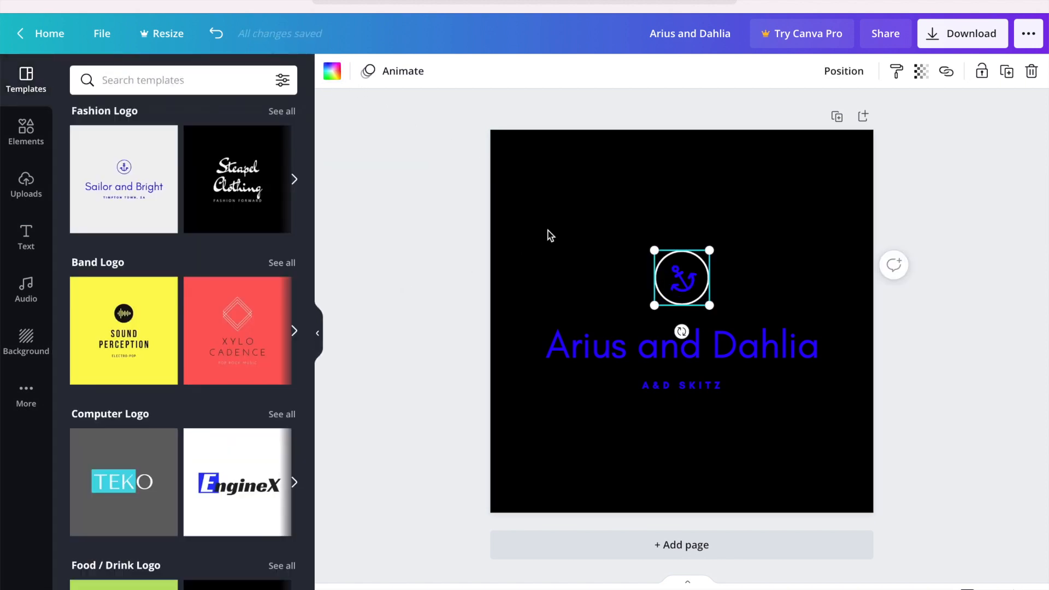
click(550, 235)
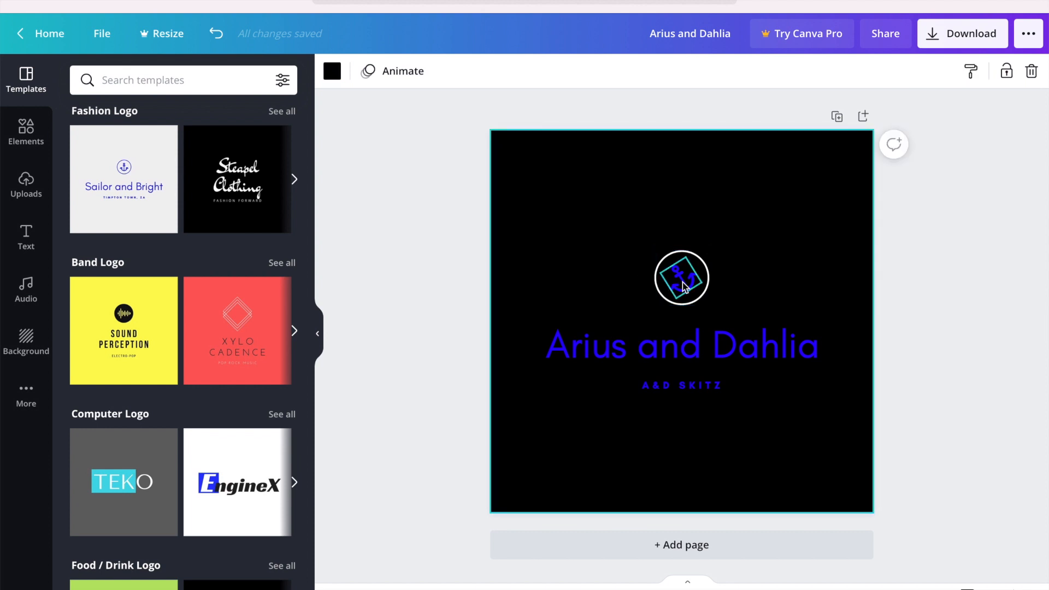
Step: Change the headline's font to Gagalin
click(669, 344)
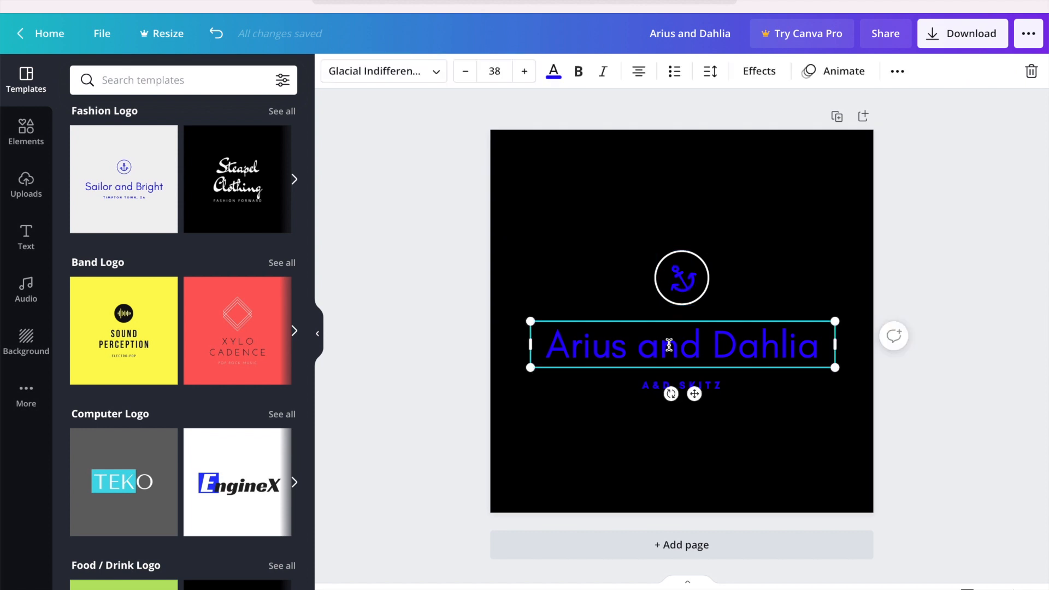
click(435, 74)
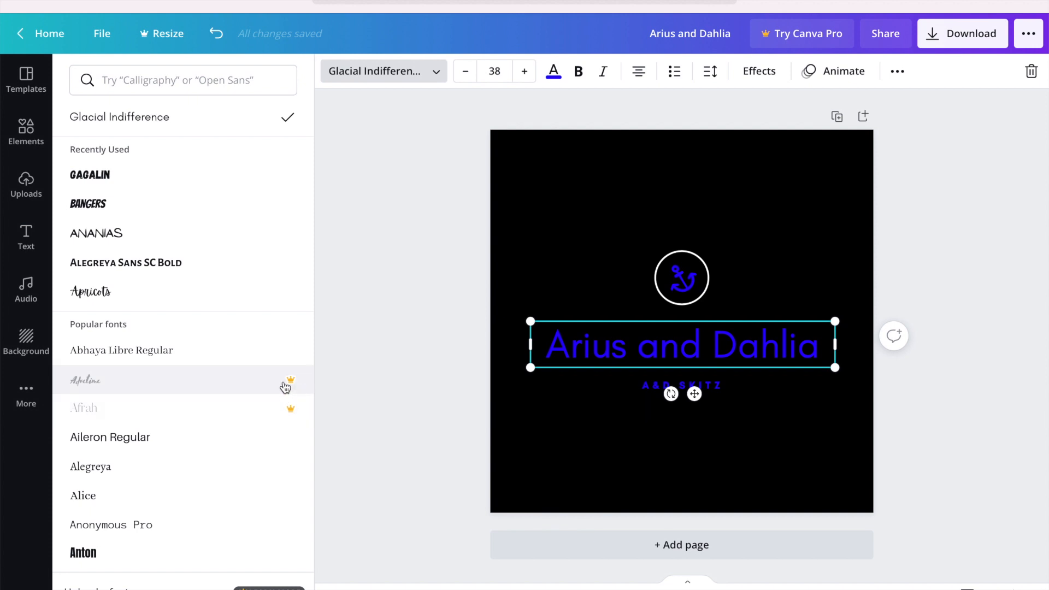
scroll(155, 371, down, 5)
scroll(158, 405, up, 5)
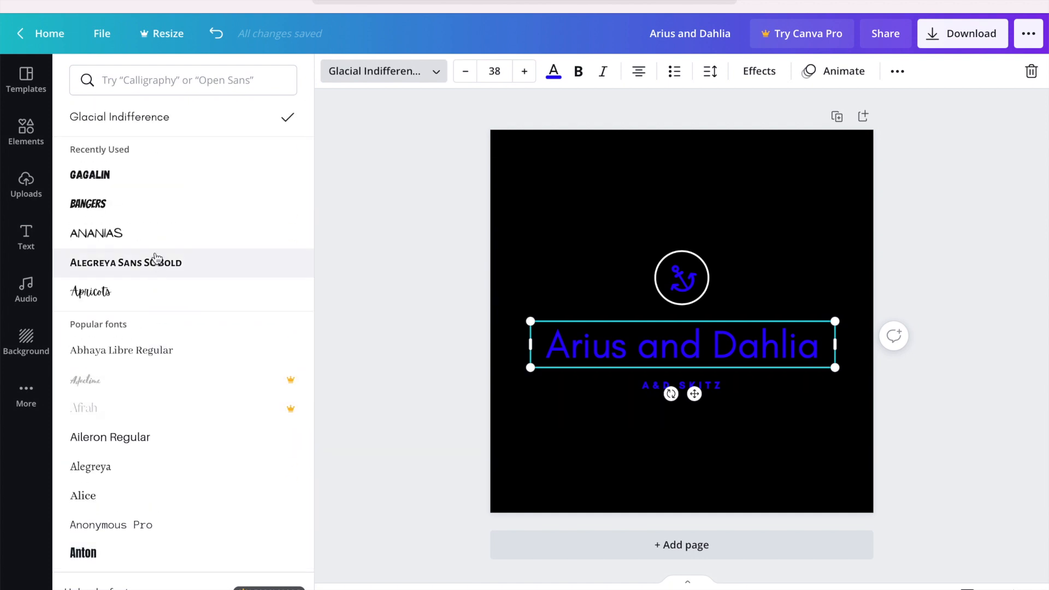
click(153, 176)
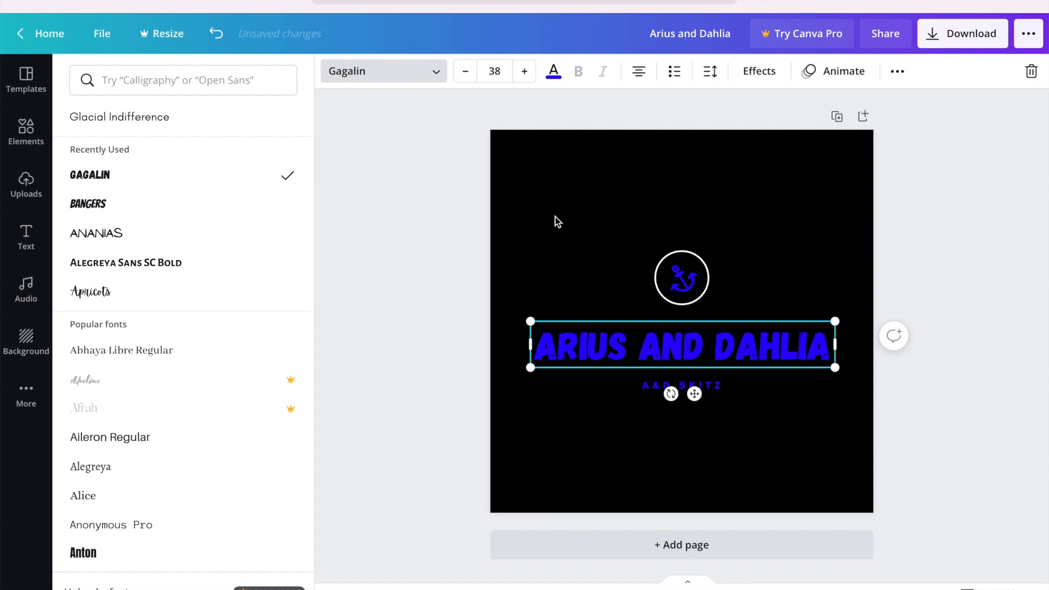
key(Escape)
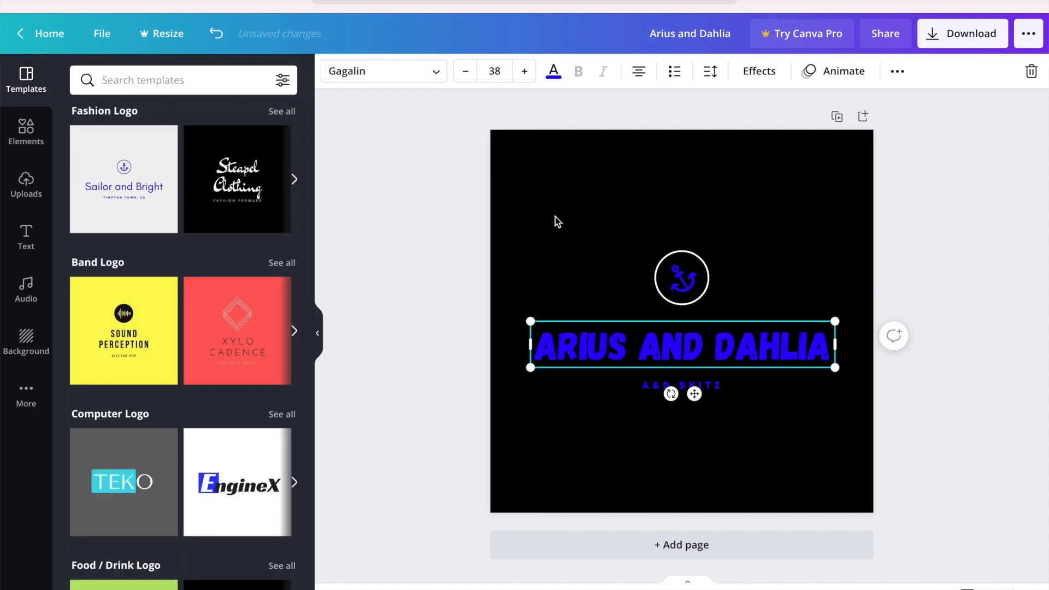
Step: Set the headline's font size to 32
click(498, 74)
scroll(498, 264, down, 2)
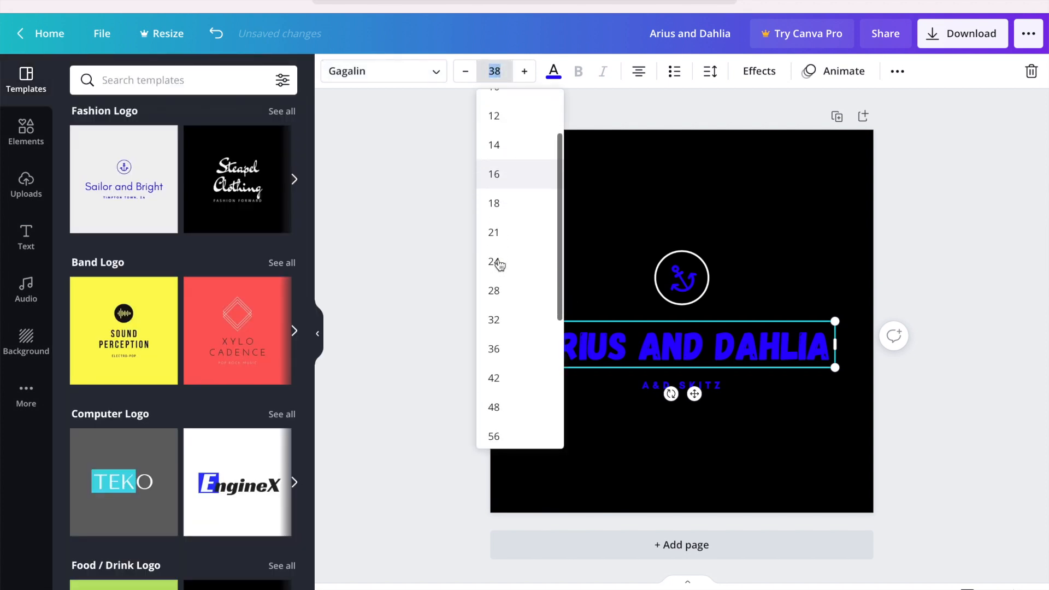
click(503, 324)
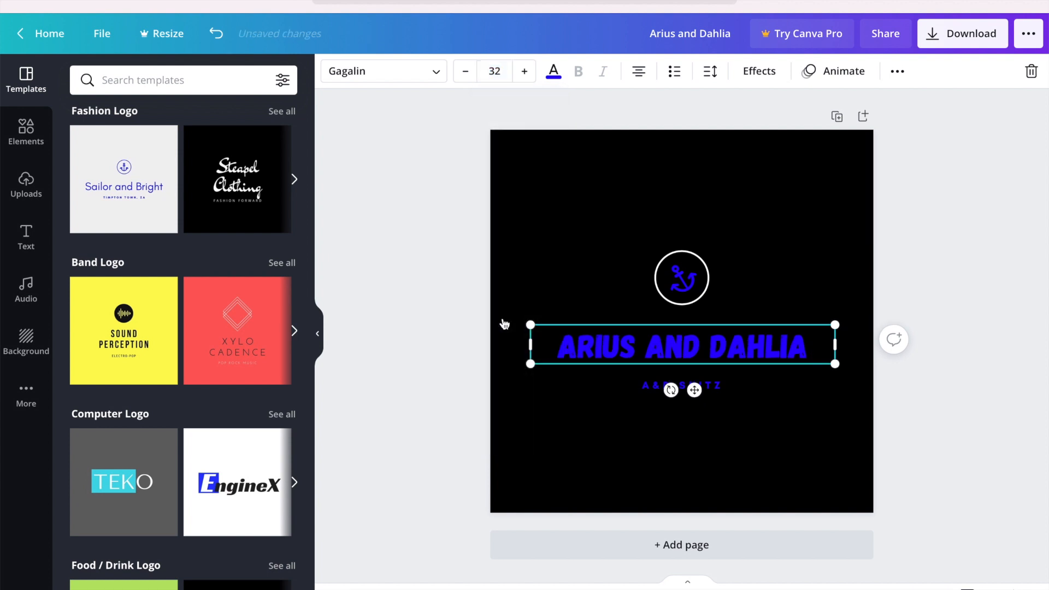
click(575, 427)
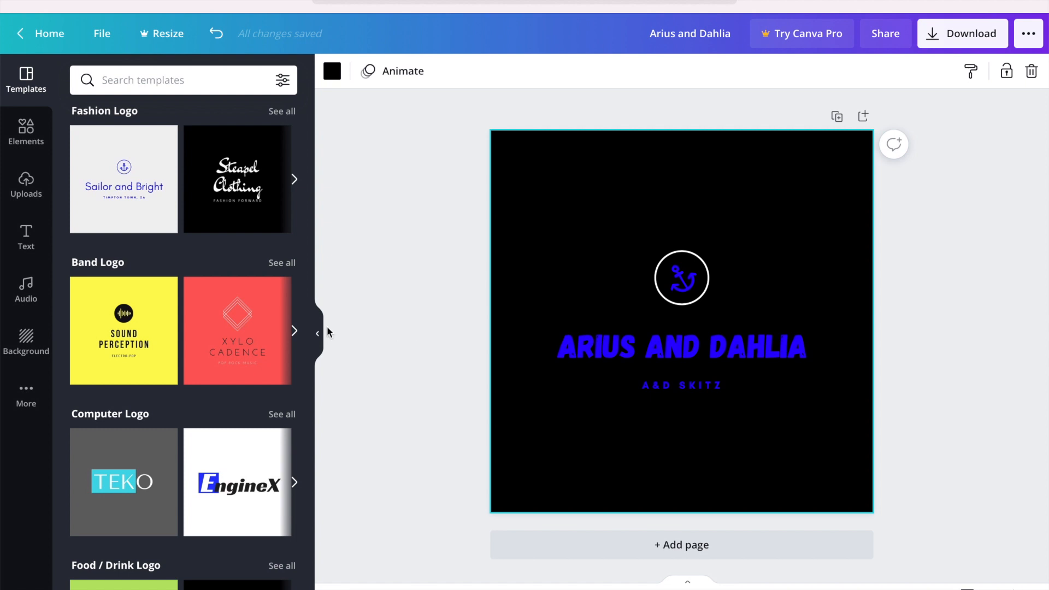
Step: Search the elements library for "shapes" and add the solid triangle to the page
click(26, 143)
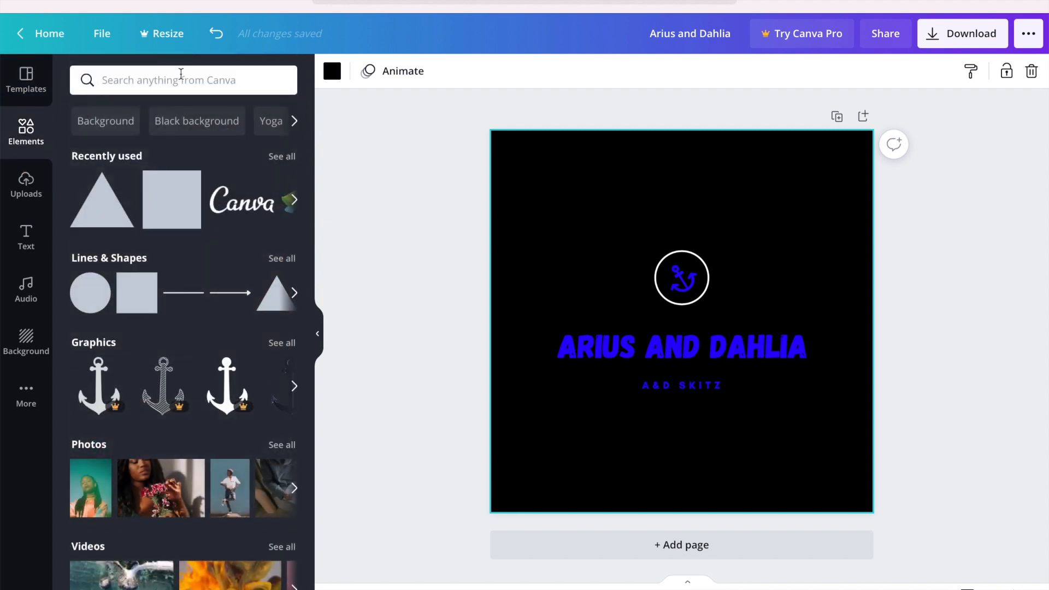
click(180, 77)
text(shapes)
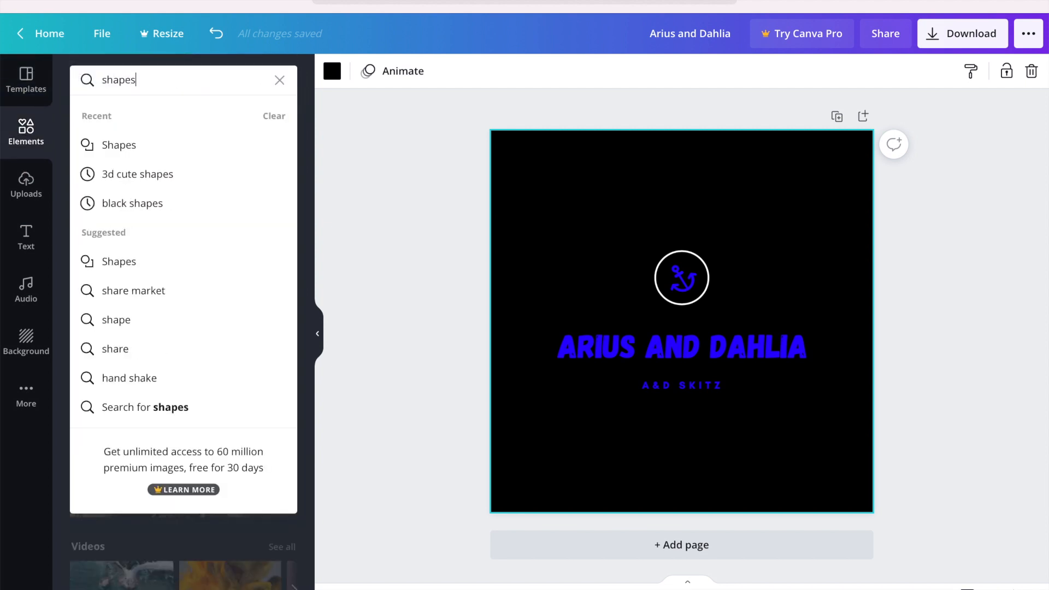
key(Return)
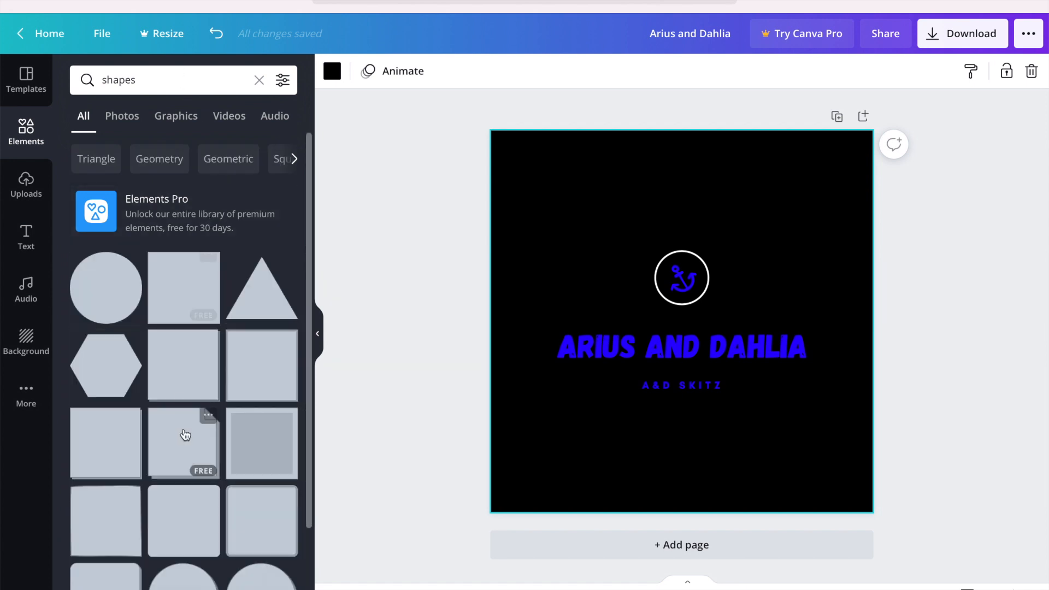
scroll(185, 434, down, 2)
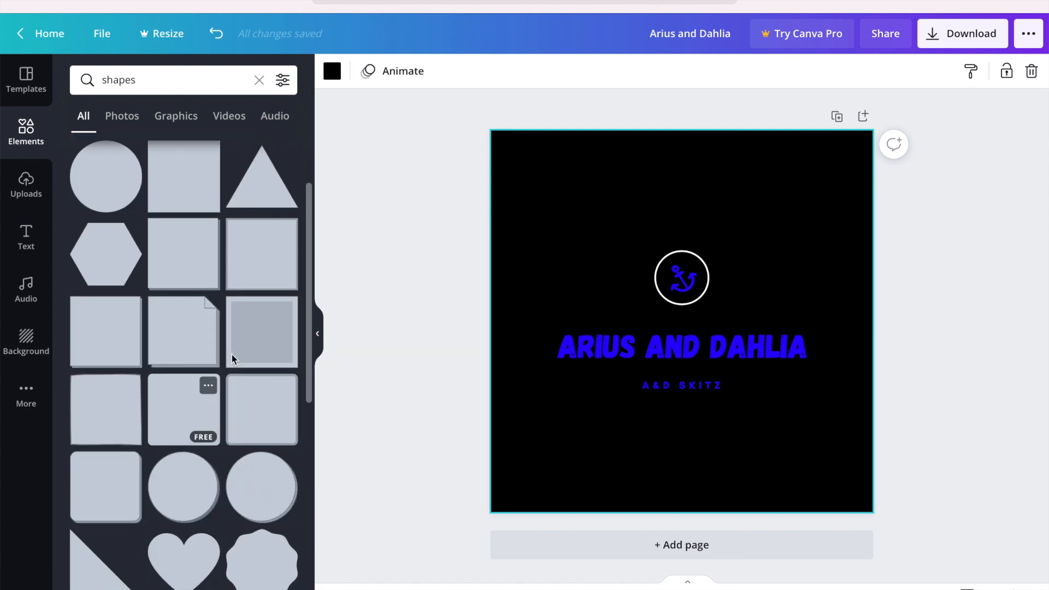
scroll(191, 427, down, 3)
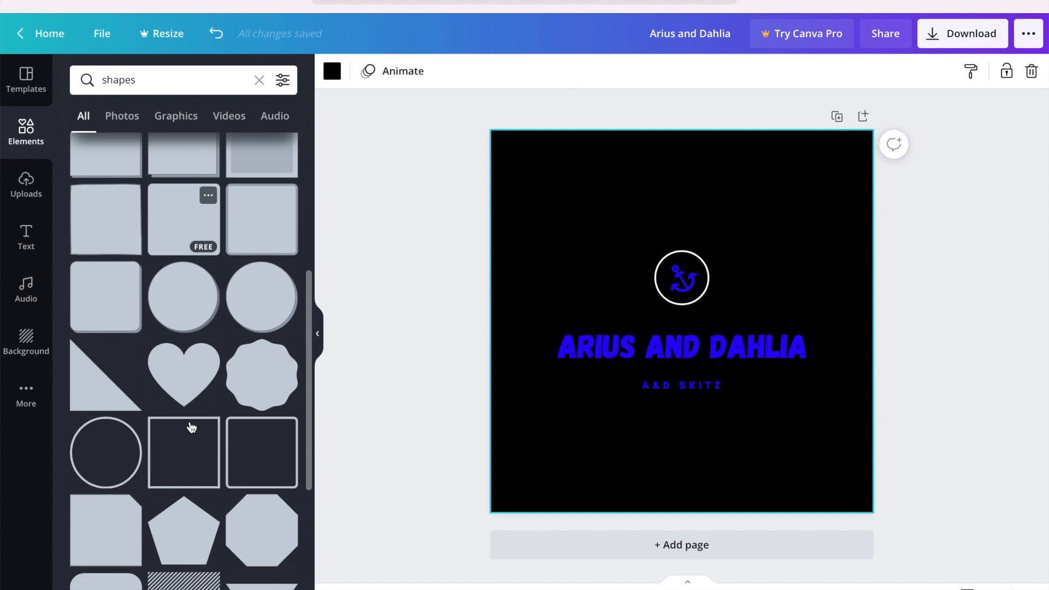
scroll(191, 427, down, 8)
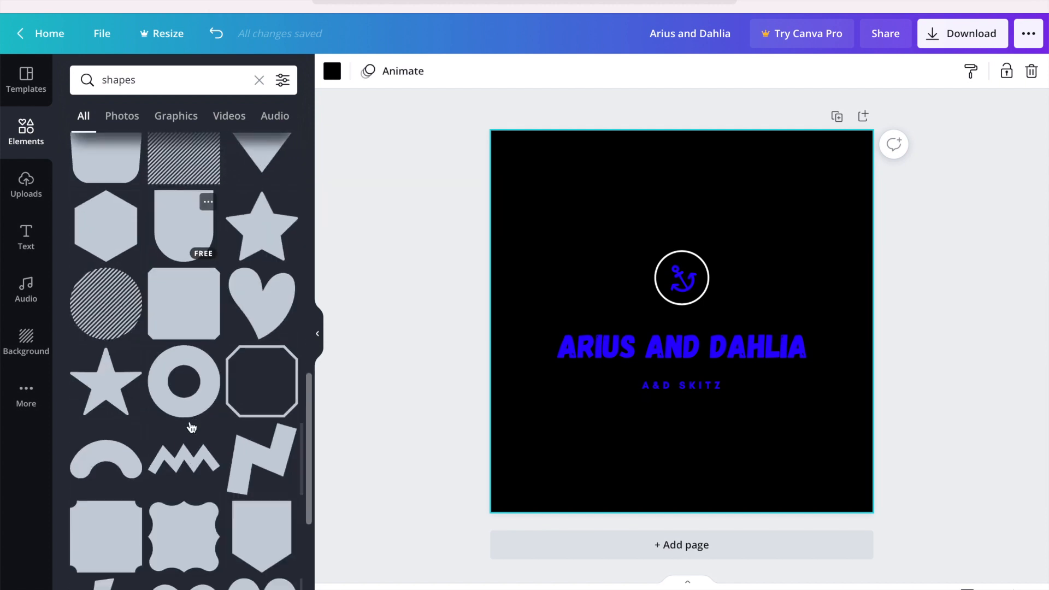
scroll(191, 427, up, 15)
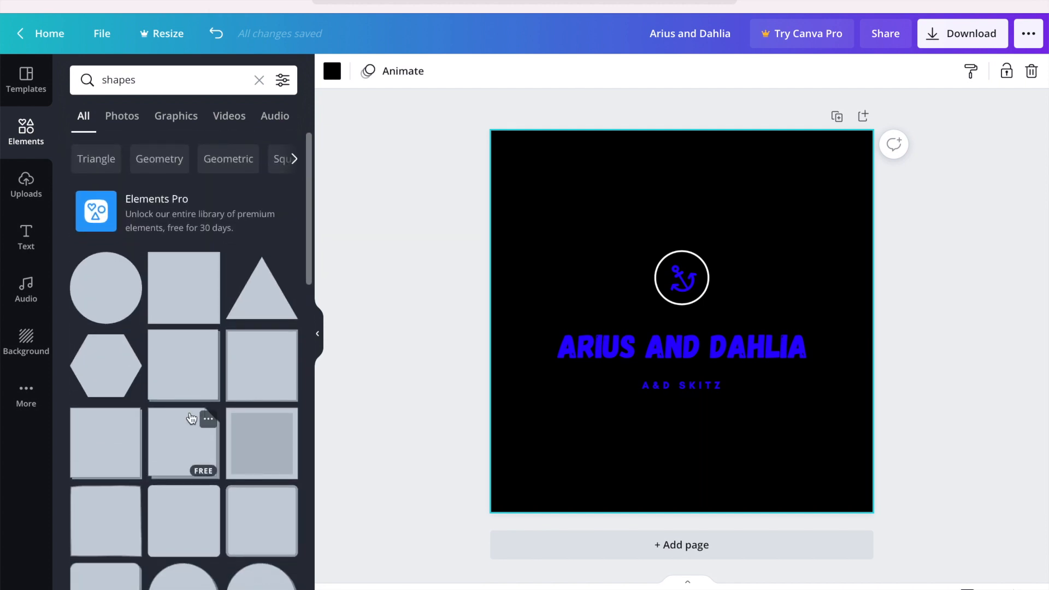
click(257, 301)
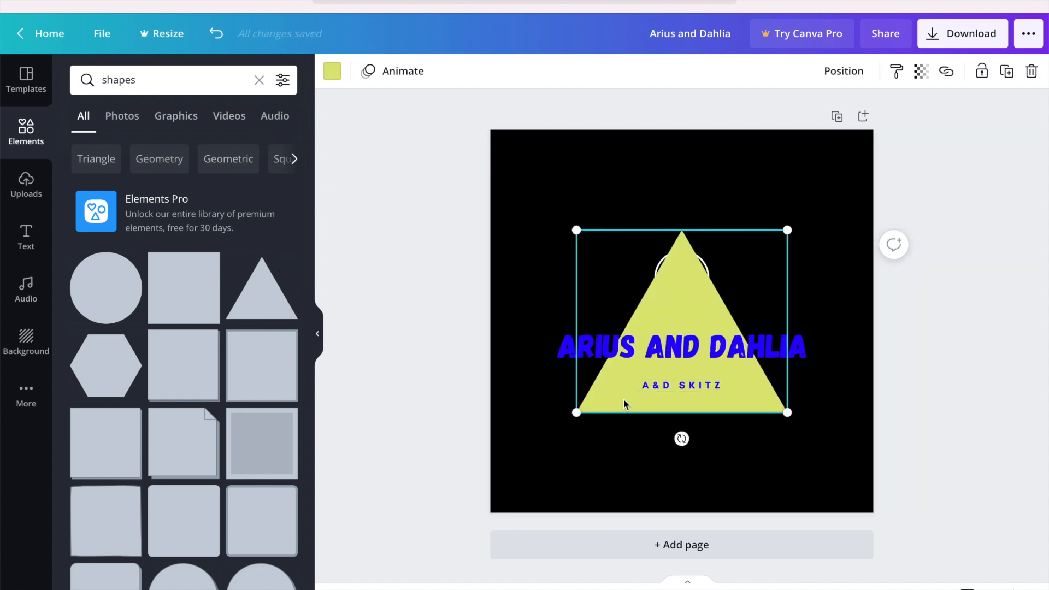
Step: Recolour the triangle light blue from the default colours
click(332, 71)
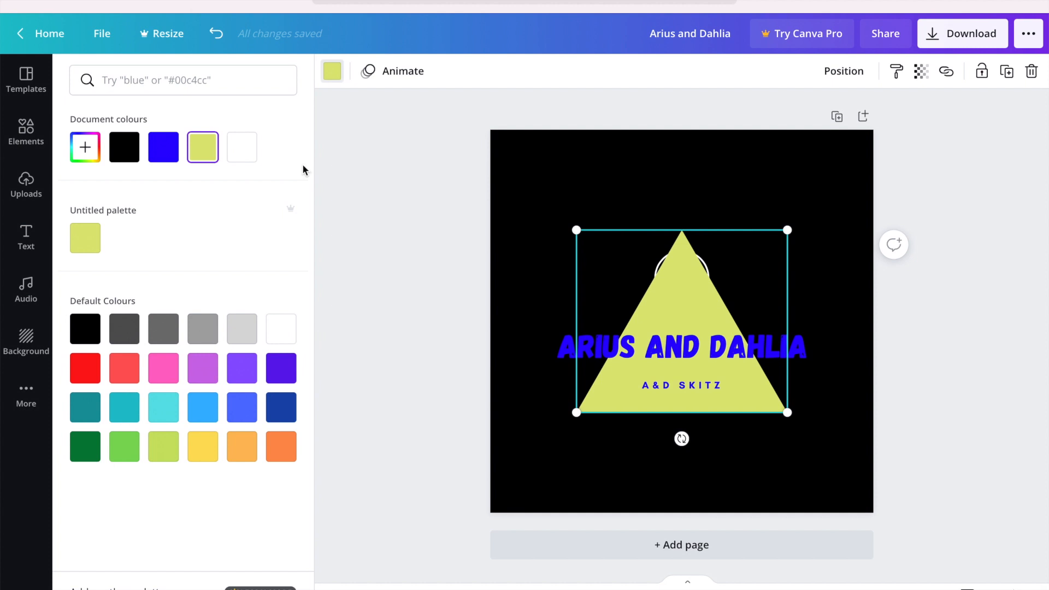
click(201, 412)
click(528, 444)
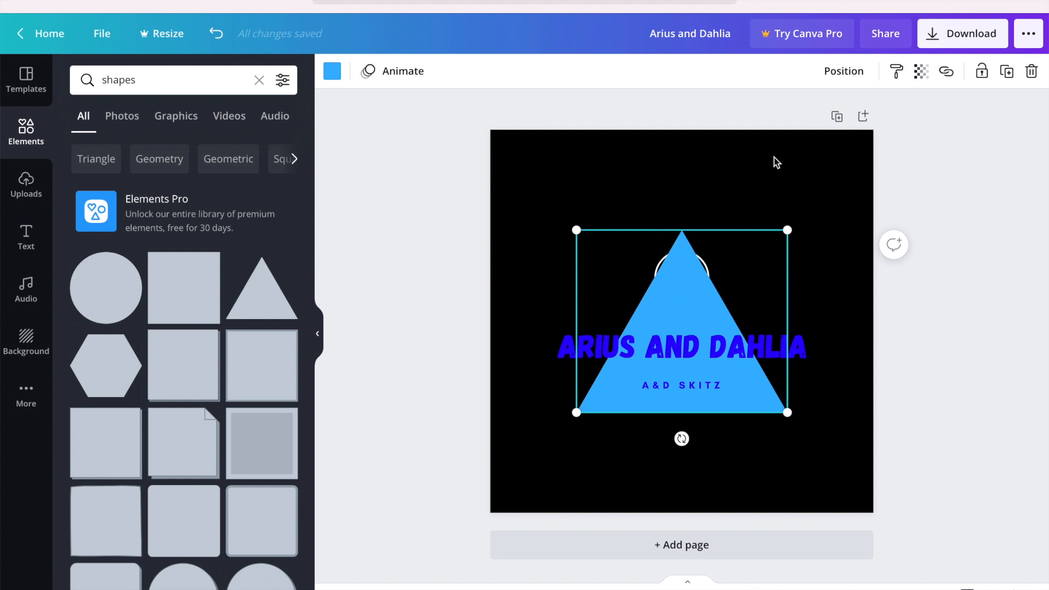
Step: Send the blue triangle backward two levels so it sits behind the anchor and its white circle
click(850, 80)
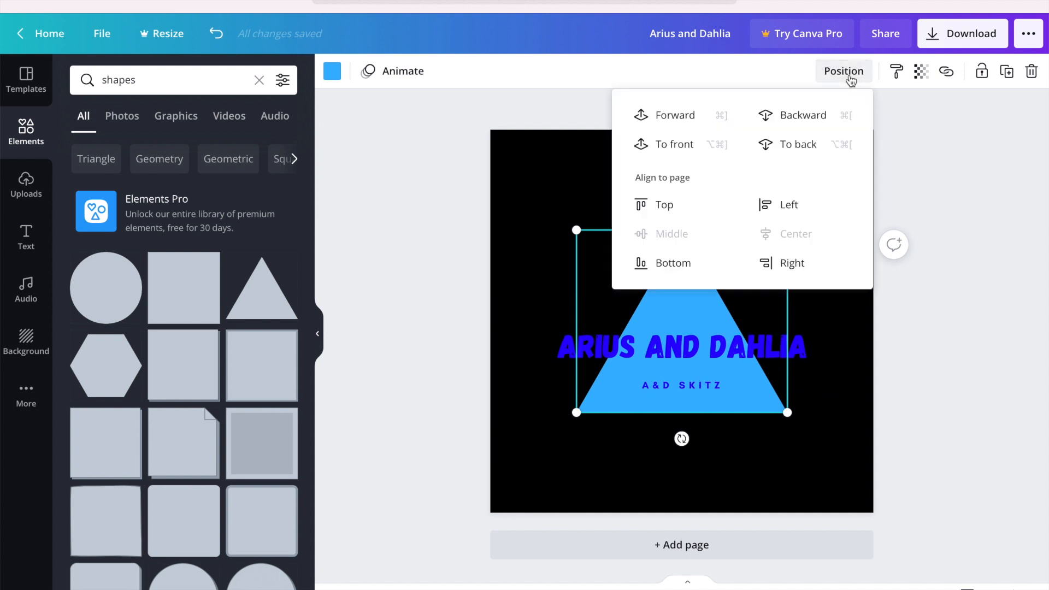
click(797, 121)
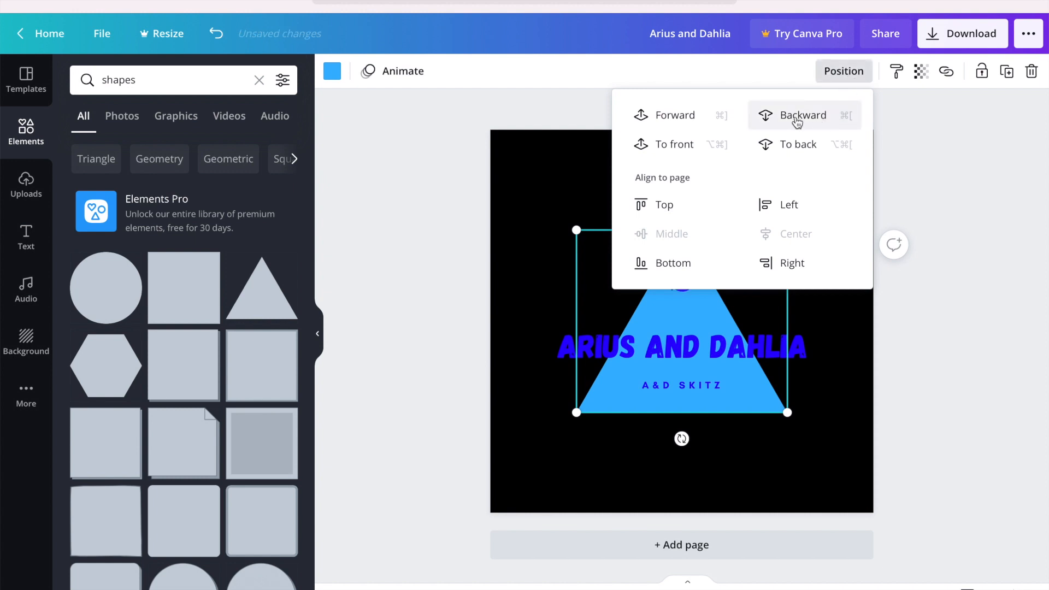
click(499, 222)
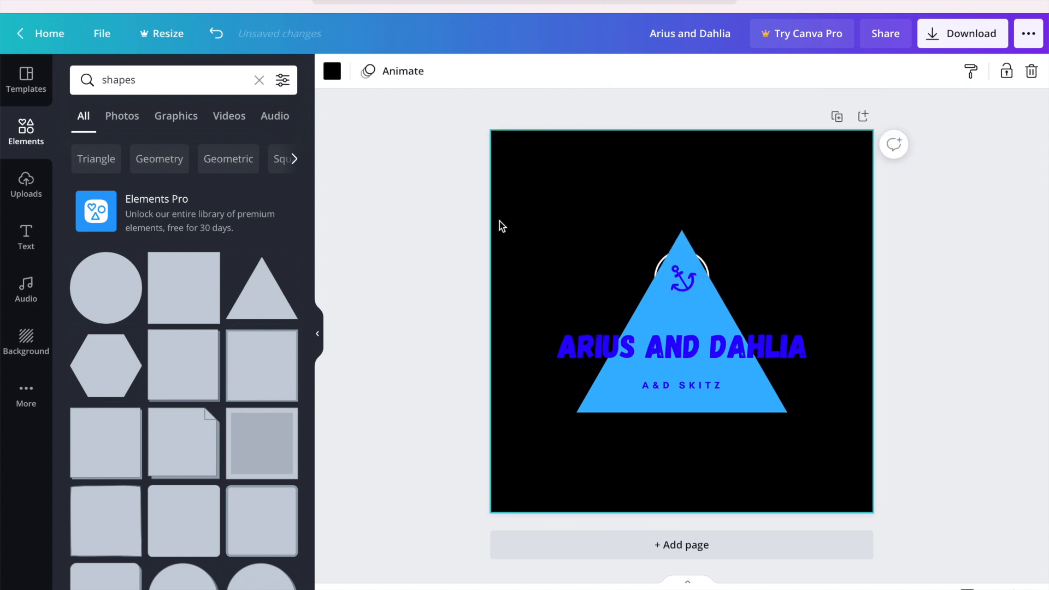
click(667, 296)
click(843, 71)
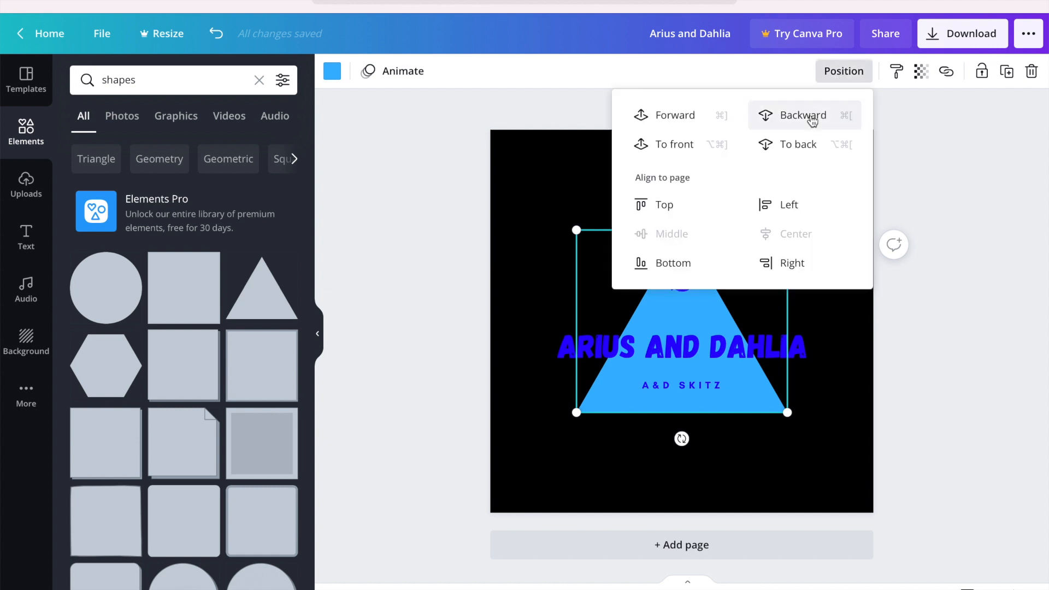
click(811, 116)
click(547, 234)
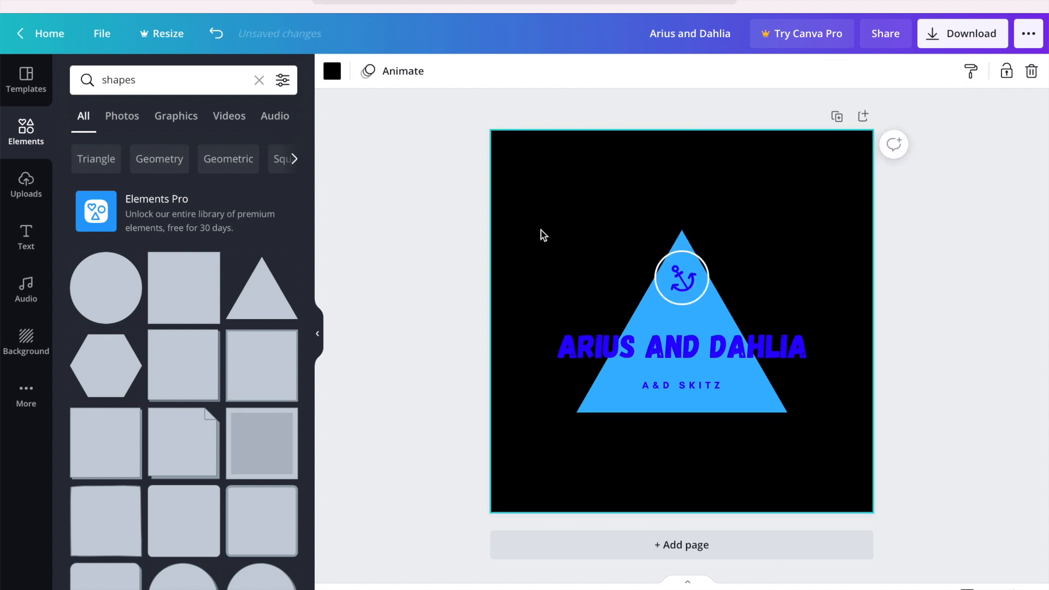
Step: Enlarge the blue triangle to span the full page width with its base on the page's lower edge
click(601, 402)
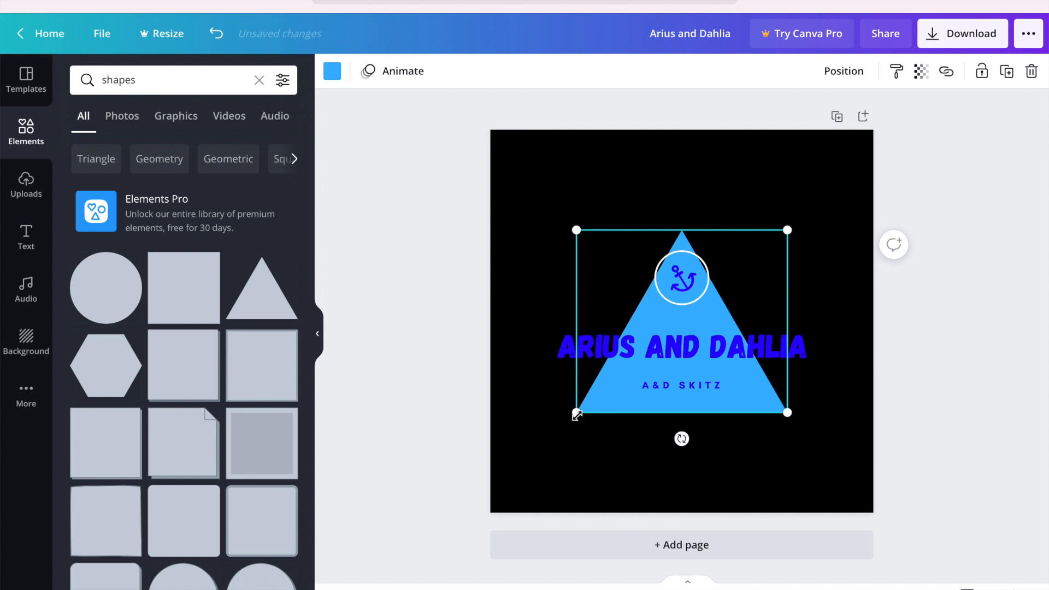
drag(575, 414, 503, 499)
drag(786, 487, 818, 511)
drag(817, 231, 892, 211)
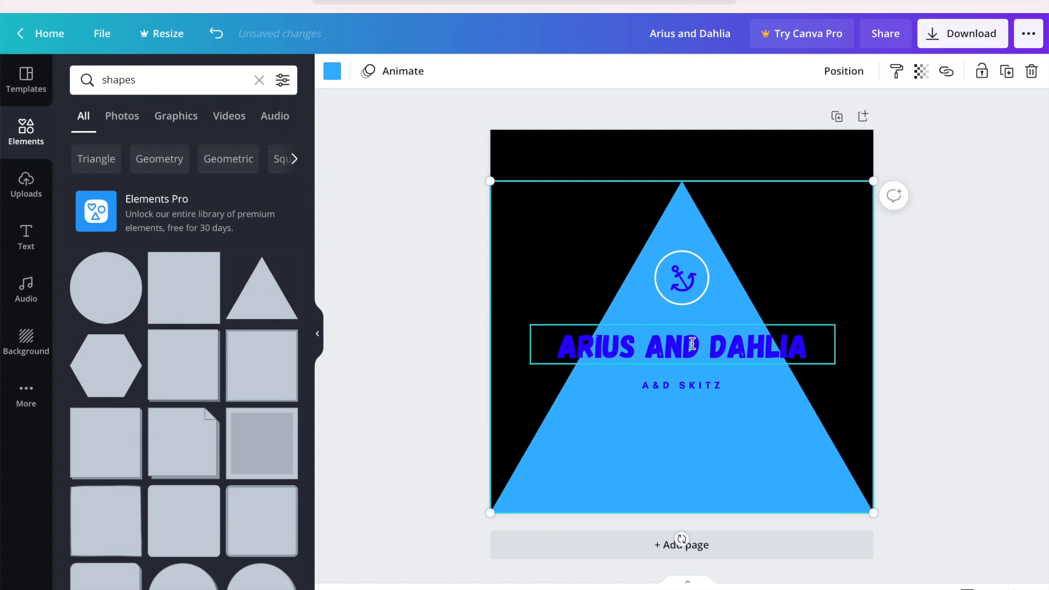
Step: Move the "A&D SKITZ" subtitle and the "ARIUS AND DAHLIA" headline down into the wider part of the triangle
click(687, 388)
drag(687, 389, 688, 436)
click(687, 348)
drag(688, 348, 689, 403)
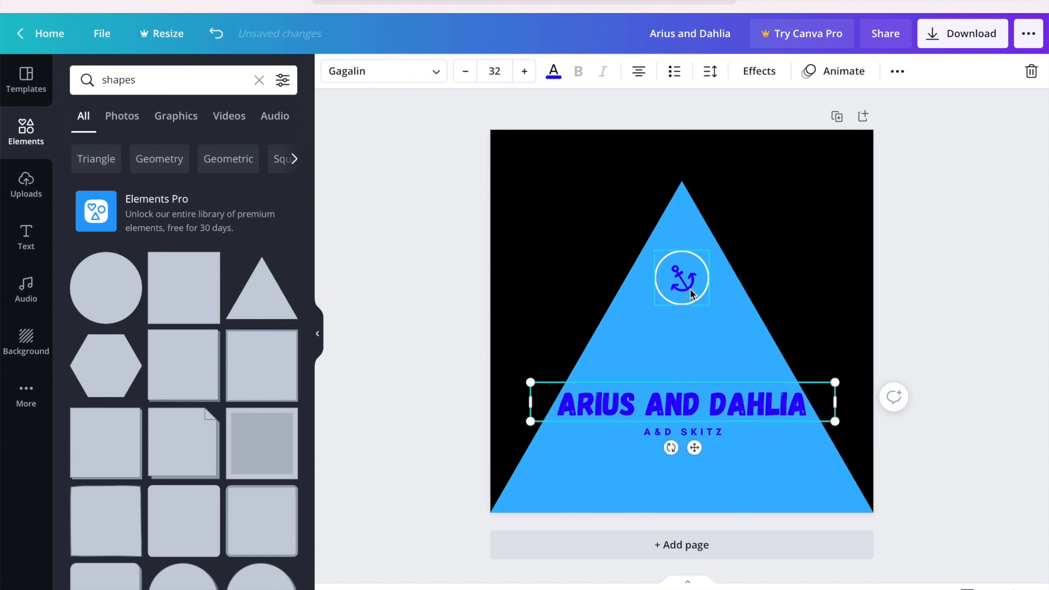
Step: Move the anchor and its white circle down to just above the headline
drag(691, 295, 689, 359)
drag(683, 292, 684, 362)
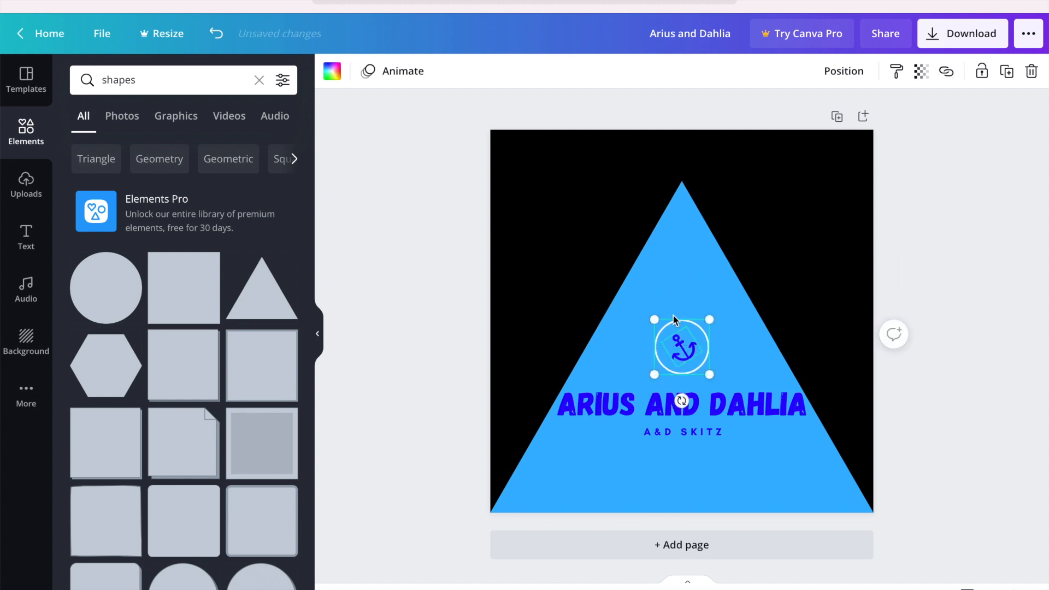
click(661, 266)
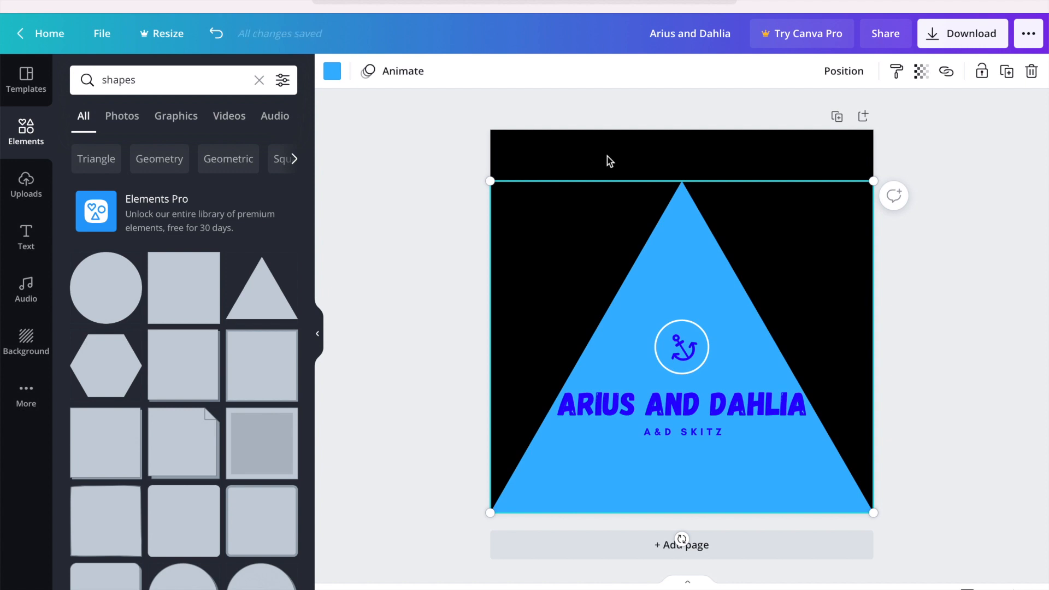
drag(682, 346, 686, 340)
click(549, 215)
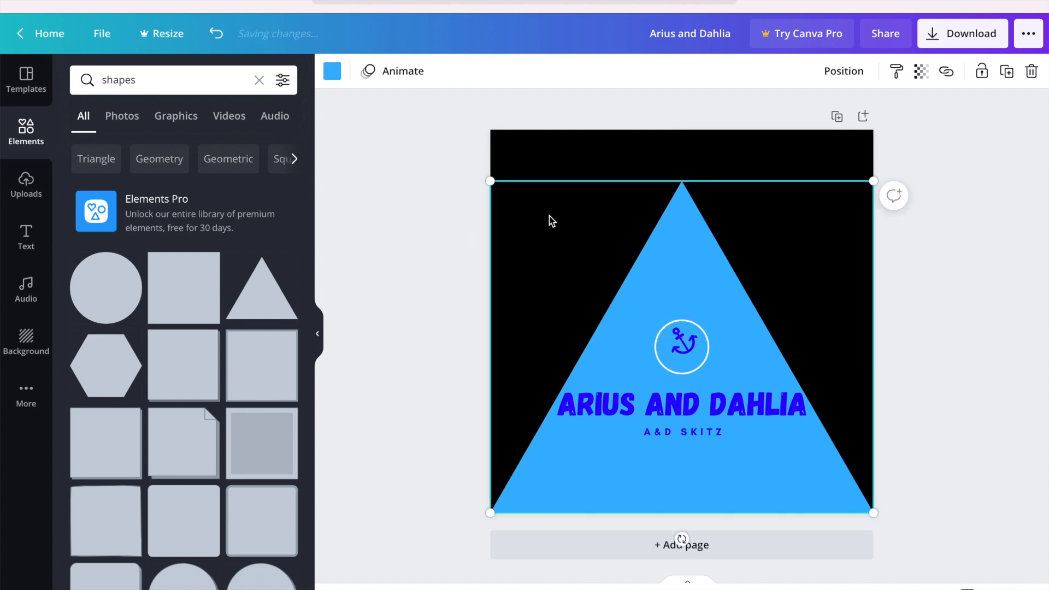
click(216, 34)
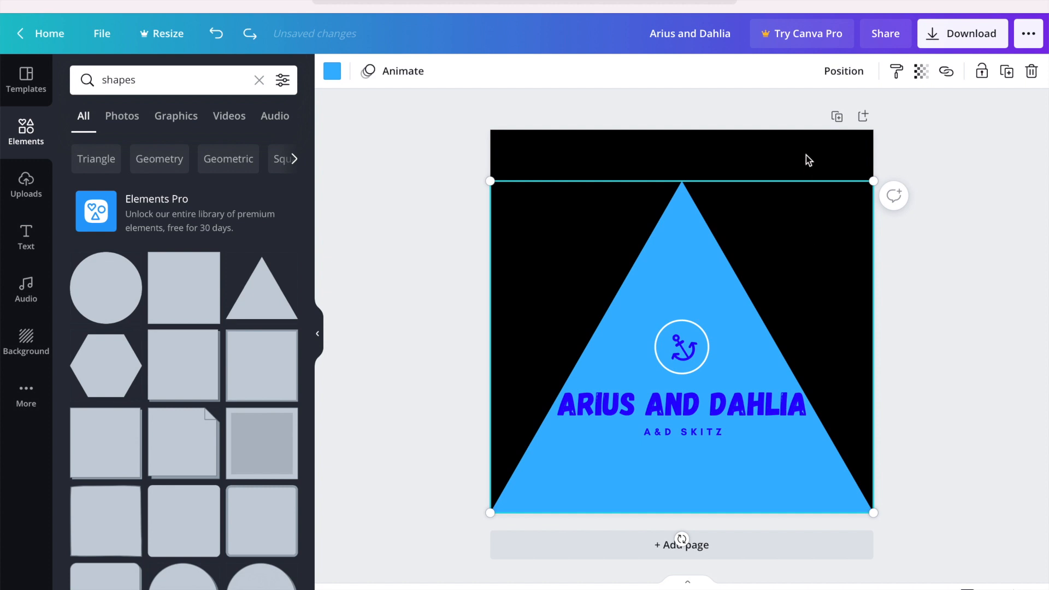
click(638, 160)
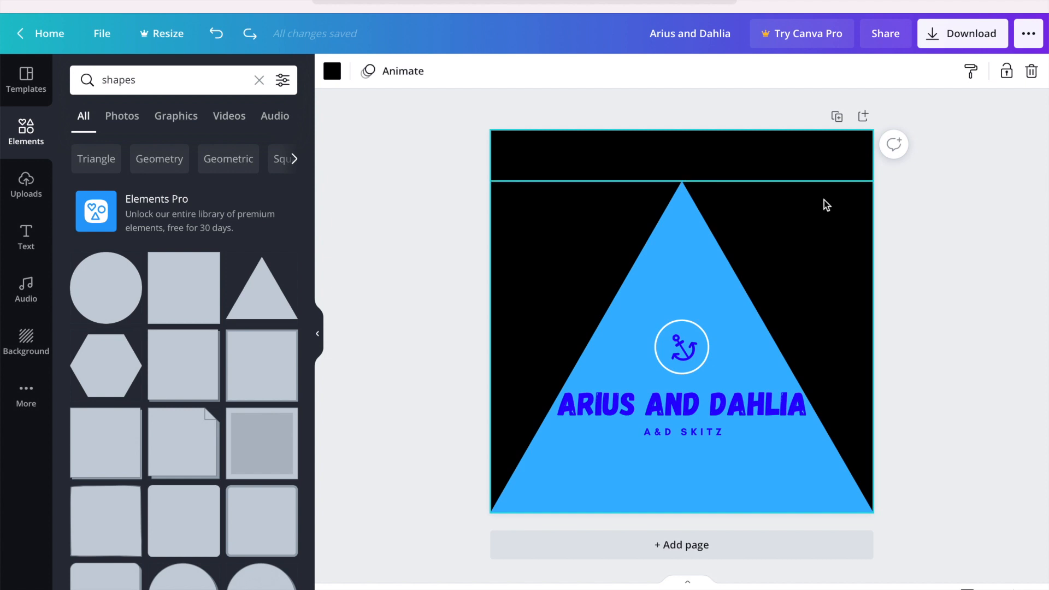
Step: Download the finished logo as a PNG and move its preview window aside
click(959, 43)
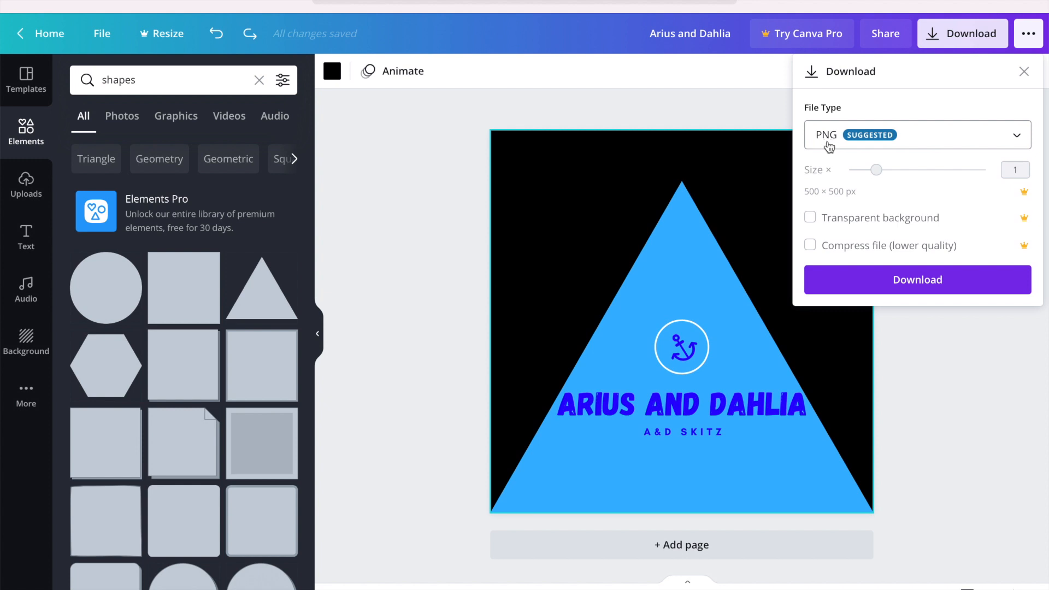
click(901, 282)
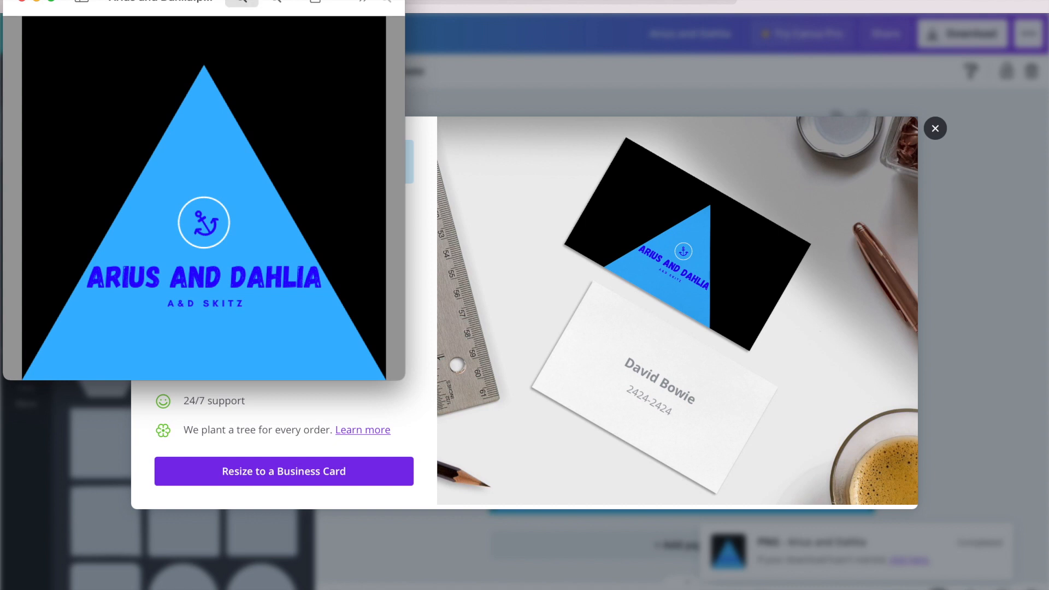
drag(194, 2, 337, 112)
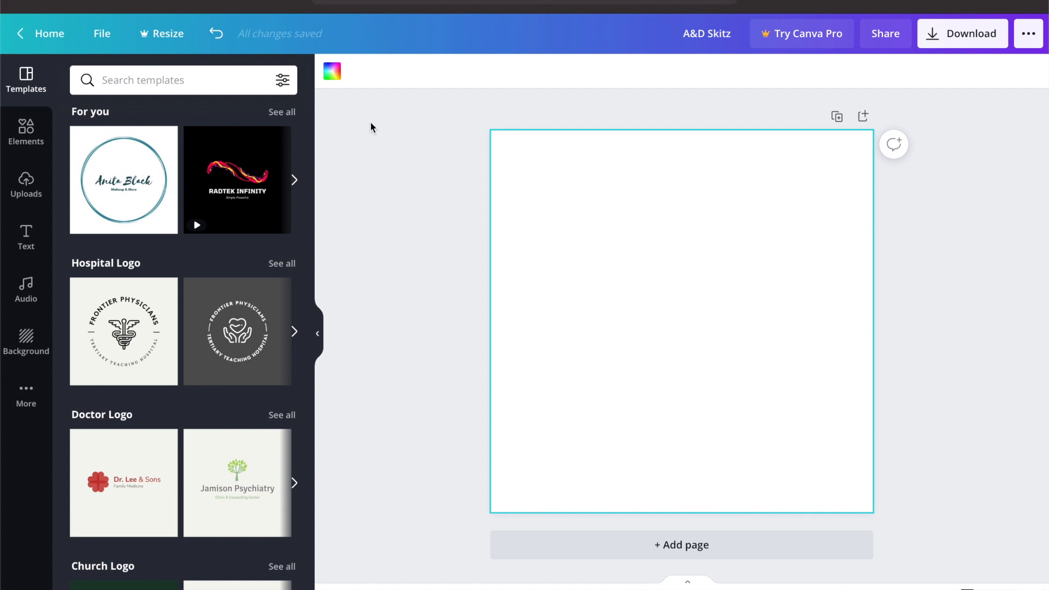
Step: Set the blank A&D Skitz page's background to black from the default colours
click(332, 71)
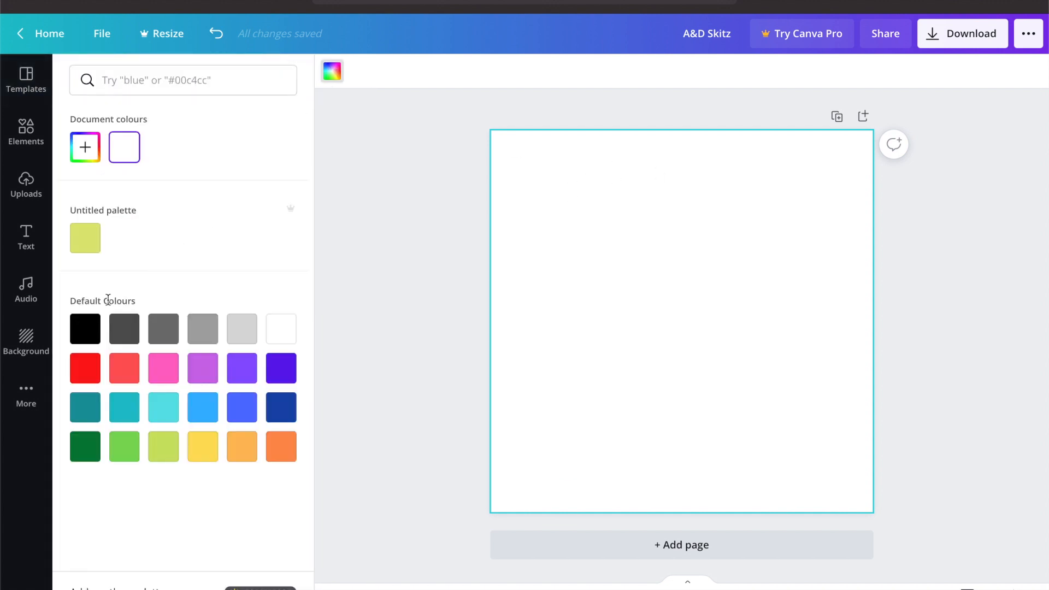
click(85, 328)
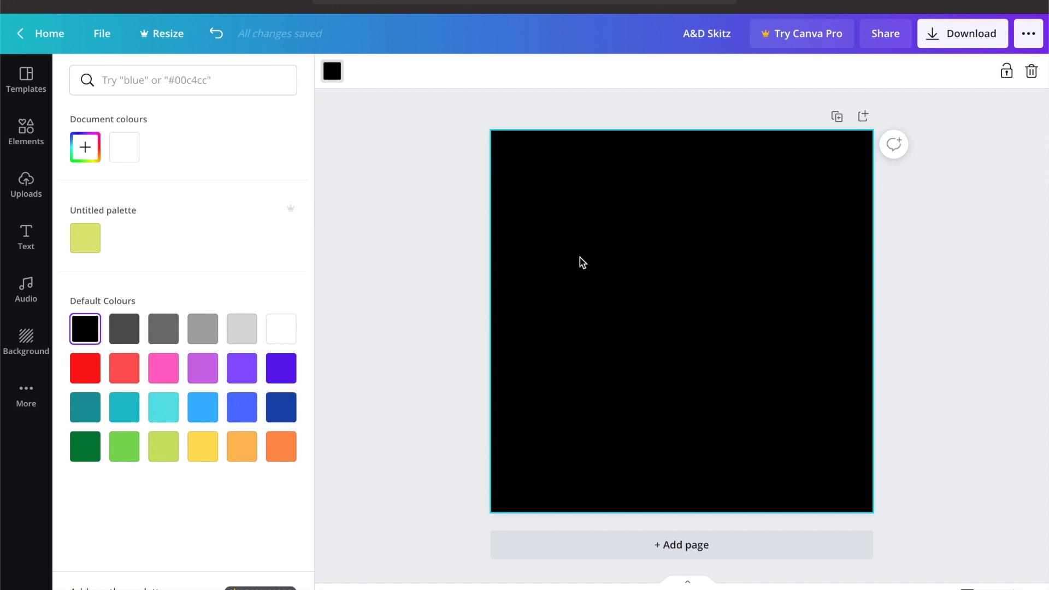
click(425, 231)
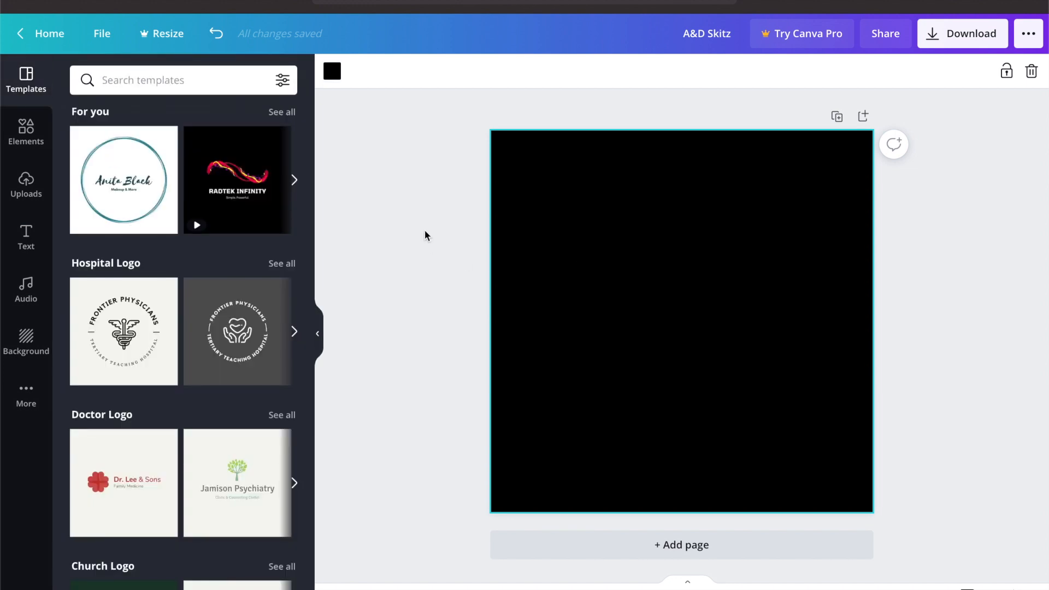
Step: Search the elements library for "circle" and add the free gold double circle of dashed brush strokes to the page
click(26, 145)
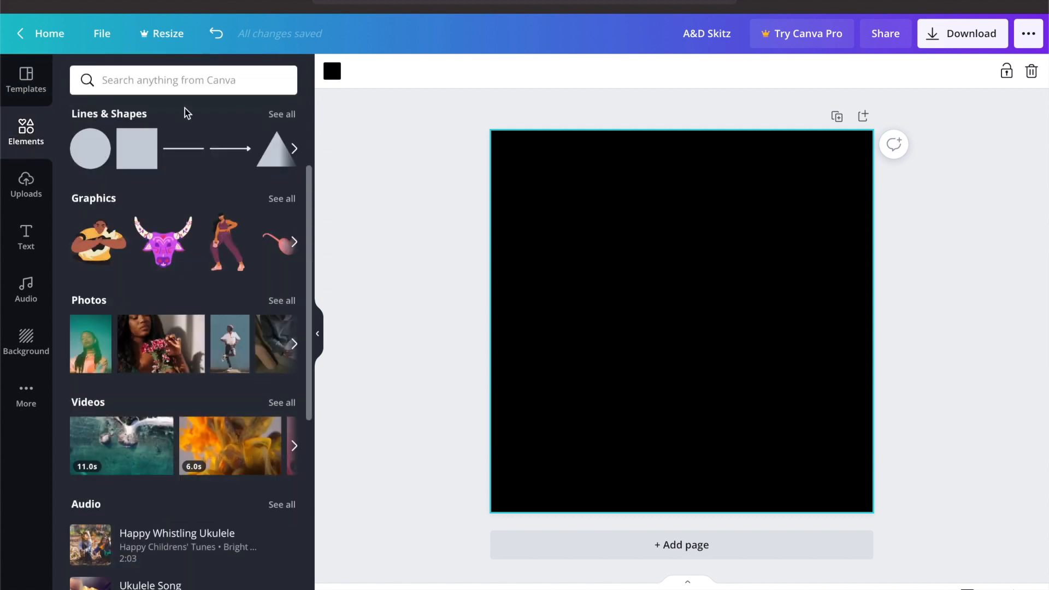
click(207, 85)
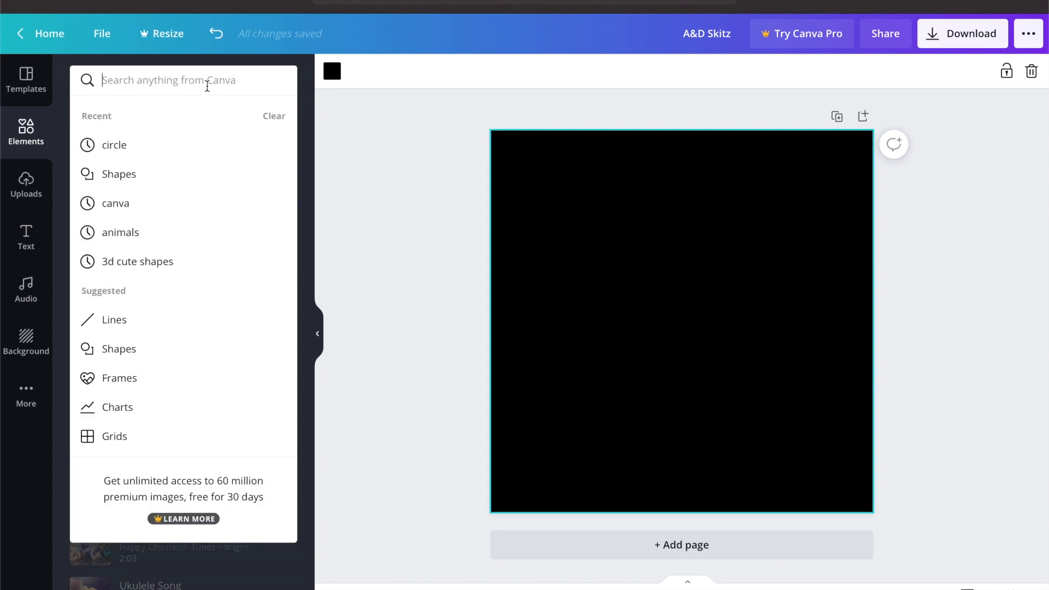
text(circle)
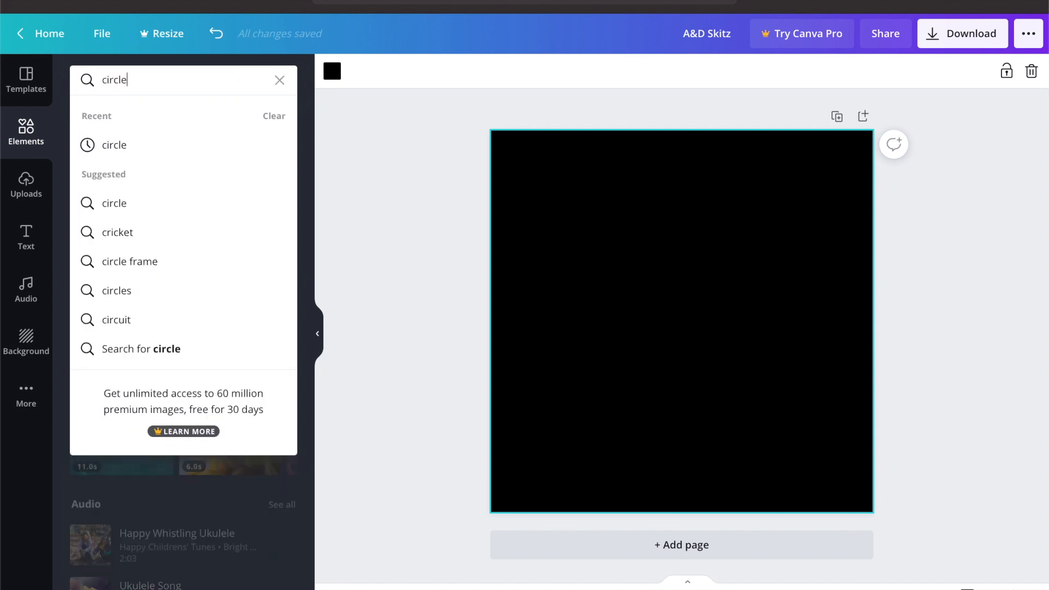
key(Return)
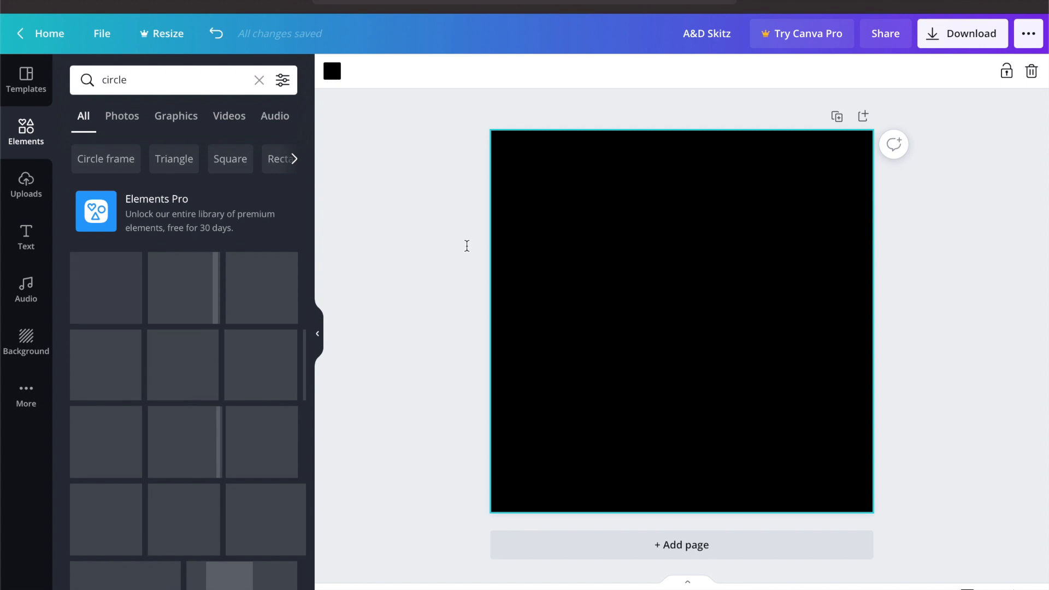
scroll(164, 365, down, 12)
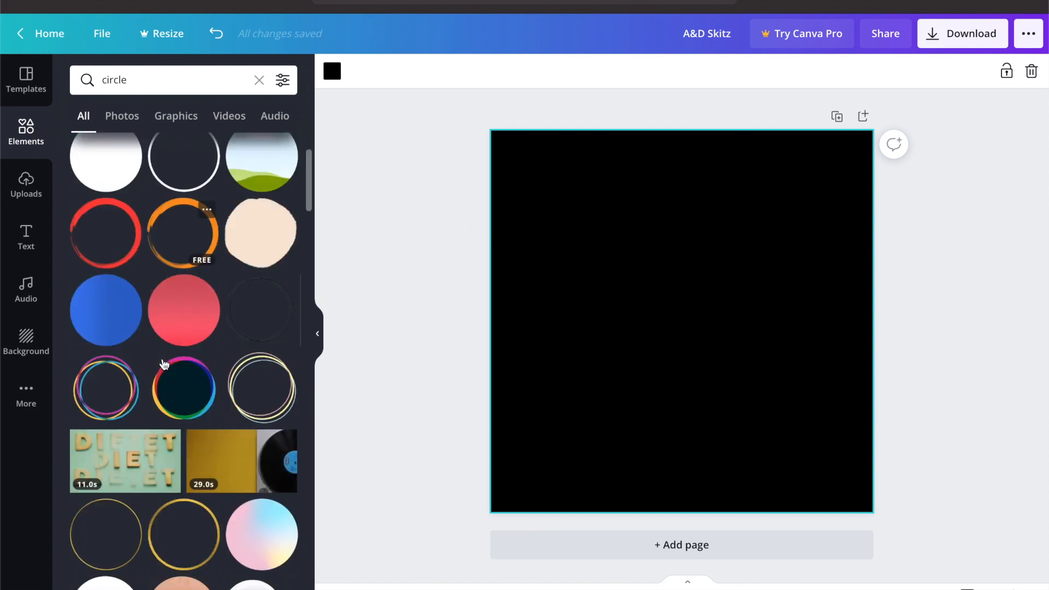
scroll(163, 364, down, 10)
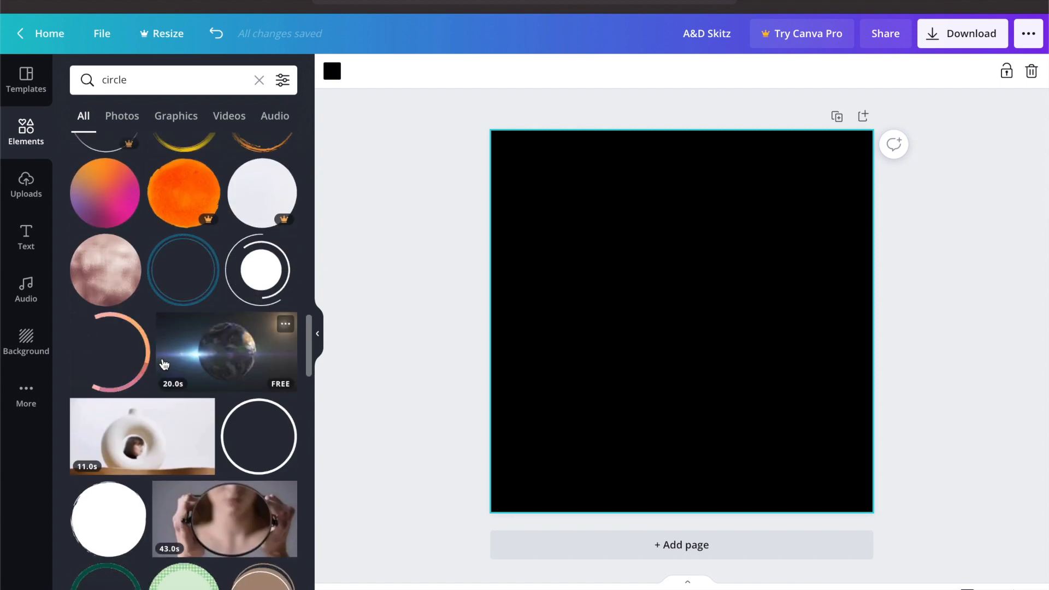
scroll(164, 365, down, 10)
scroll(164, 364, down, 8)
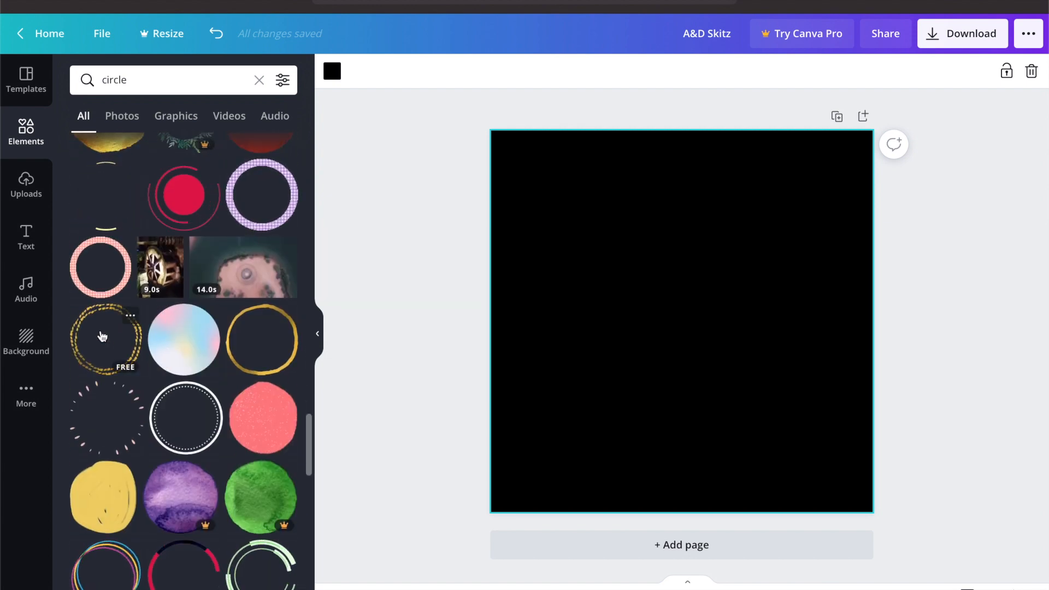
click(102, 336)
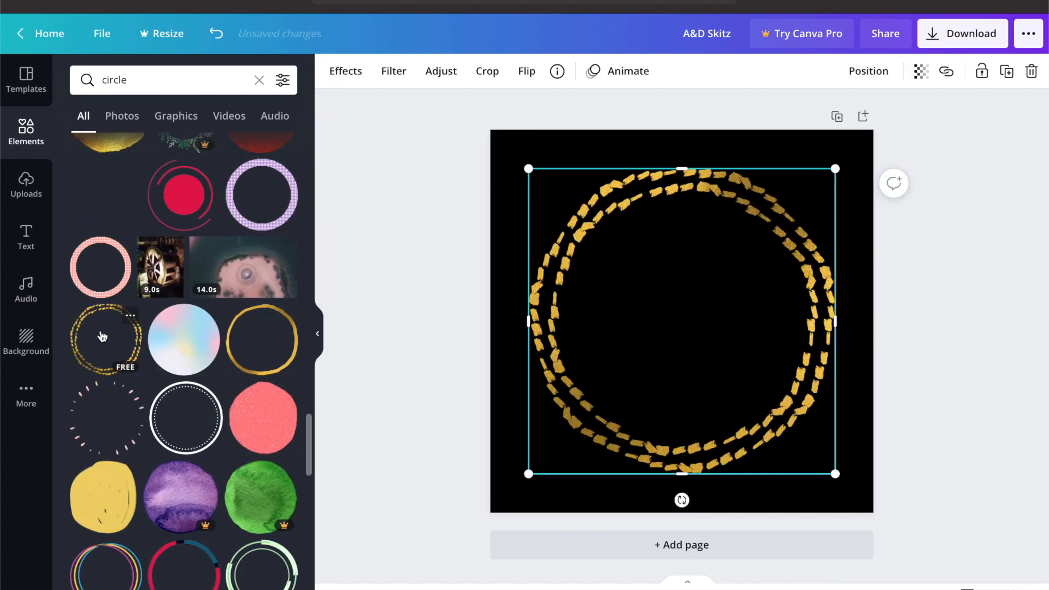
click(509, 390)
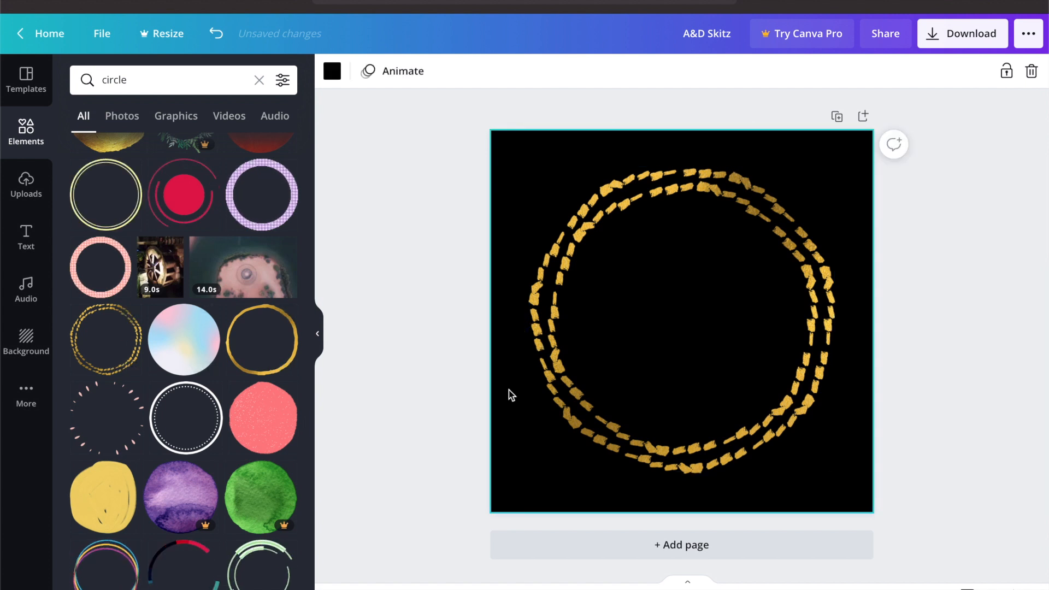
click(419, 151)
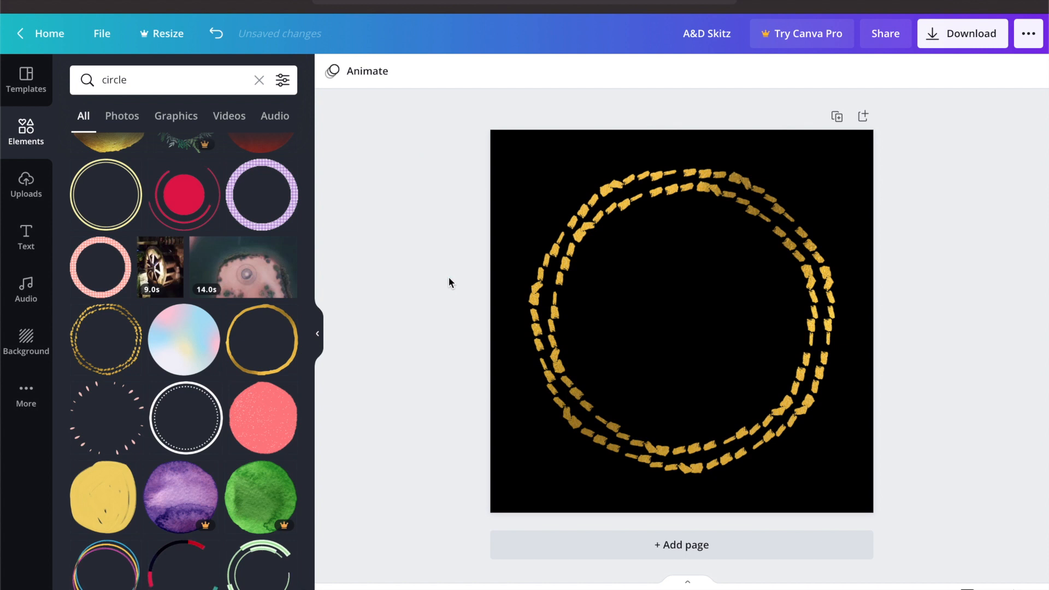
click(533, 209)
click(322, 143)
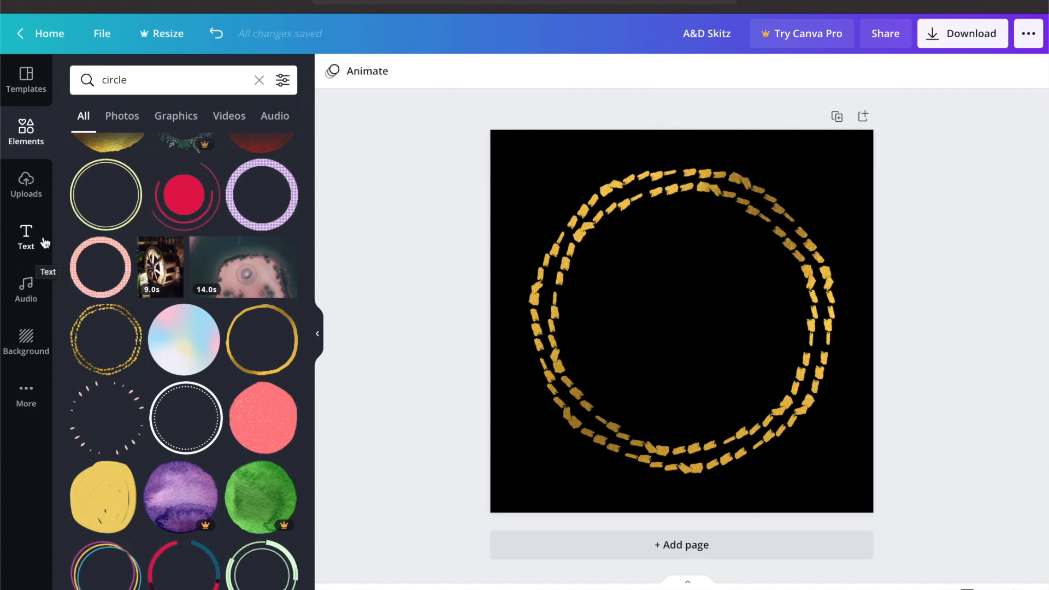
Step: Add a heading inside the gold circle reading "A&D" on the first line and "Skitz" on the second
click(26, 240)
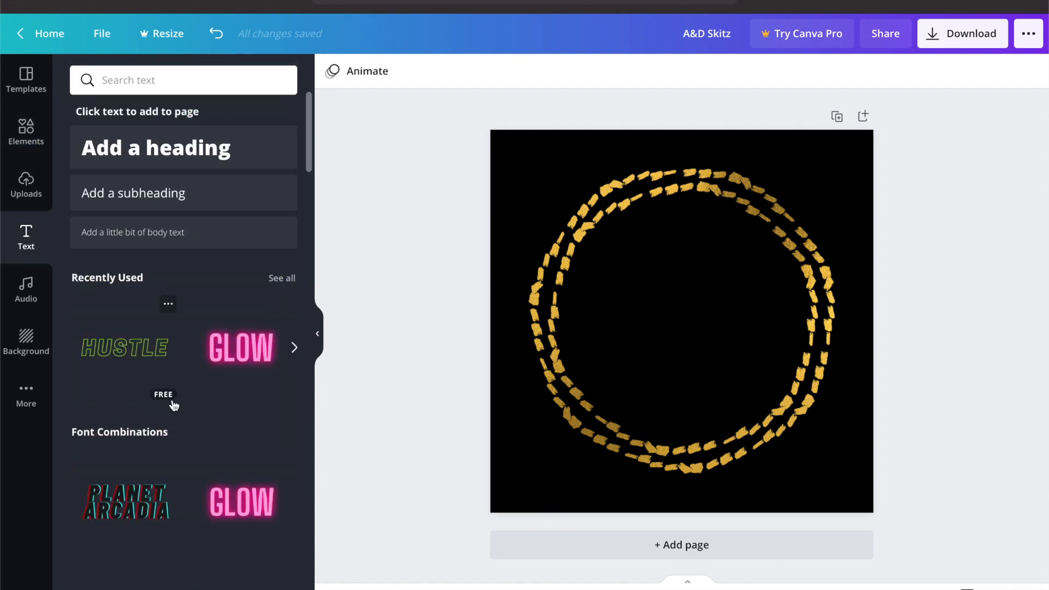
scroll(171, 404, down, 3)
scroll(174, 405, up, 2)
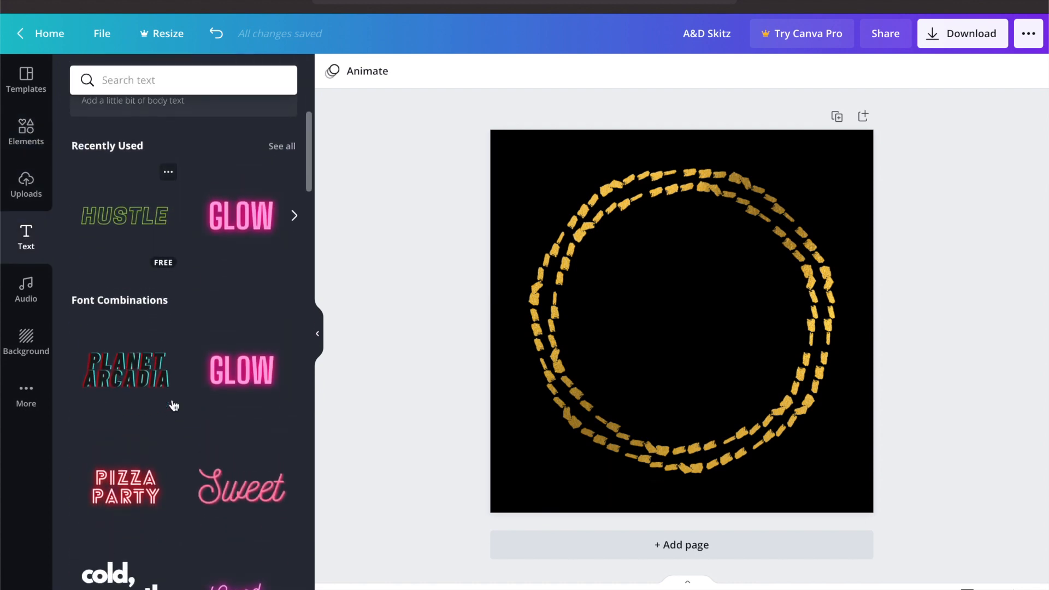
scroll(172, 400, up, 1)
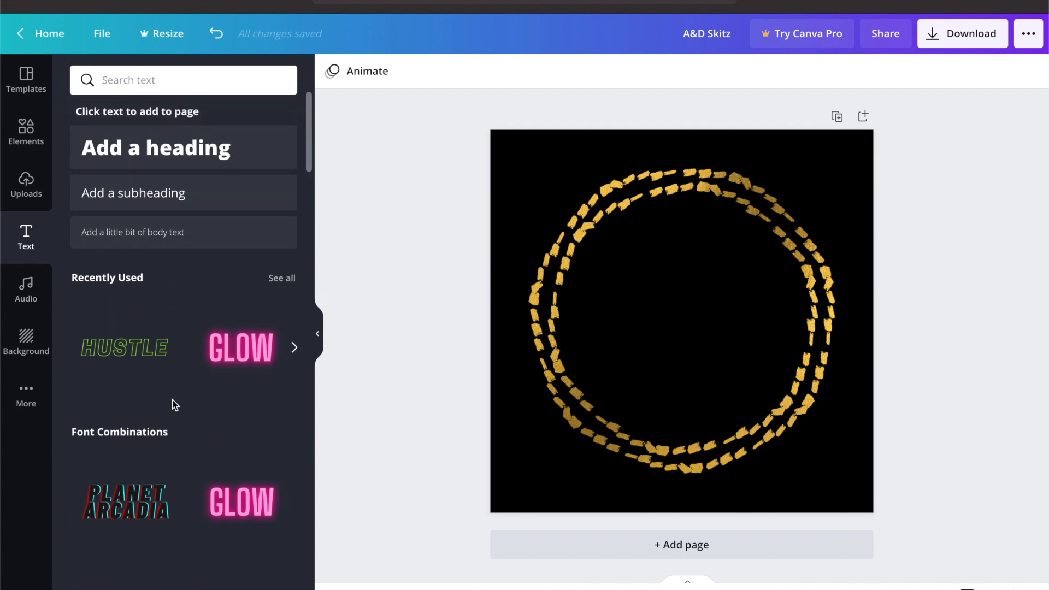
scroll(172, 399, down, 1)
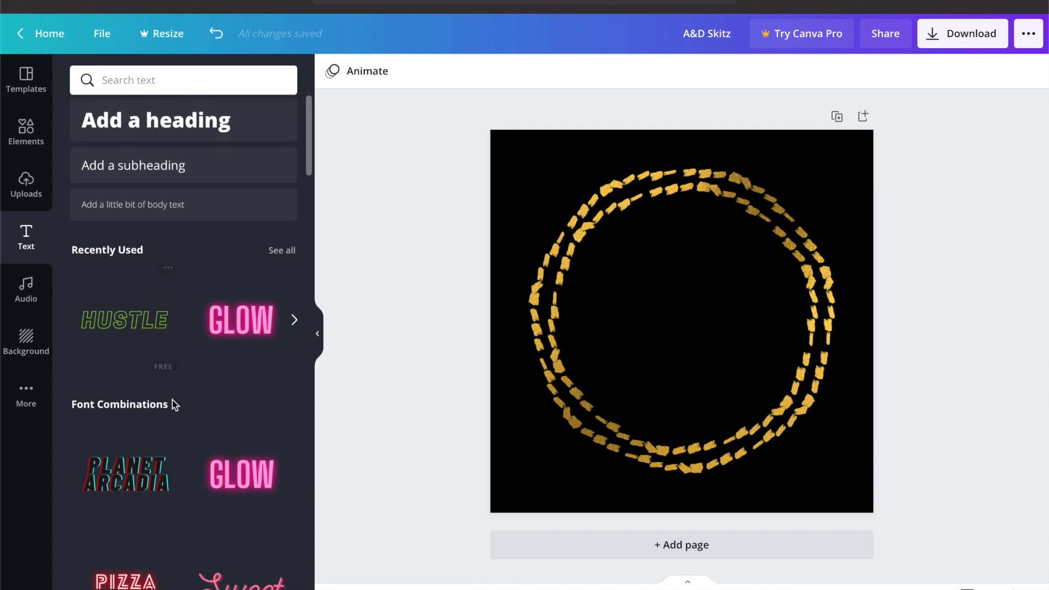
scroll(171, 403, up, 1)
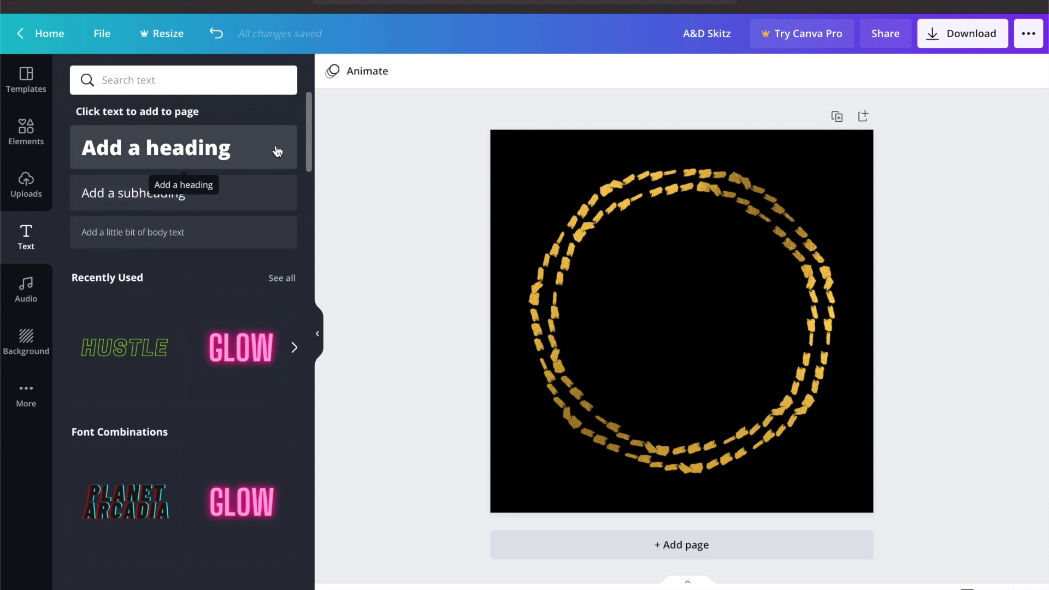
click(213, 153)
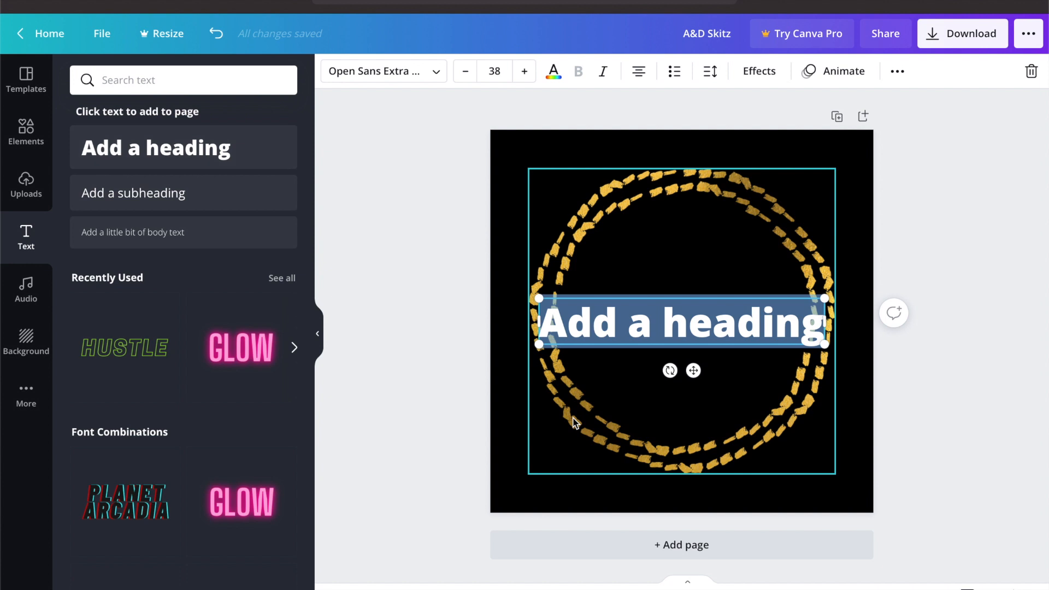
text(A&D)
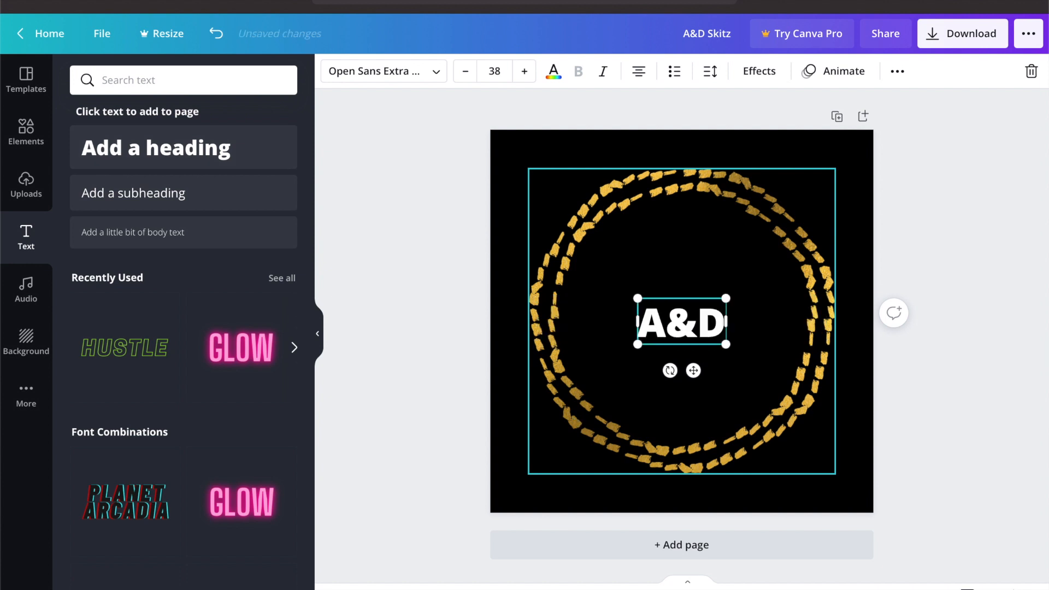
key(Return)
text(Skitz)
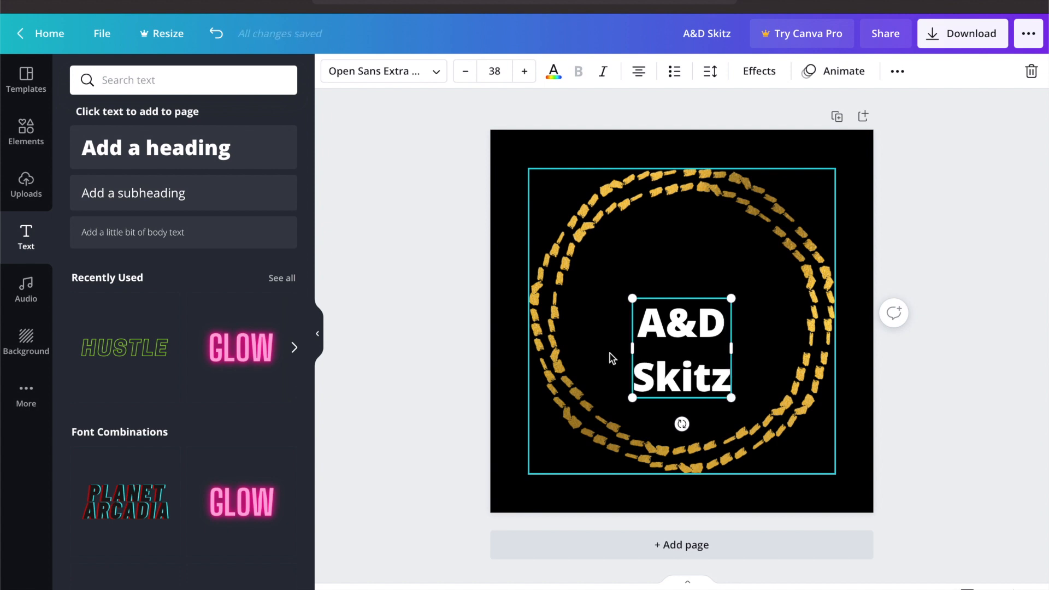
Step: Move the A&D Skitz heading slightly up inside the circle and set its font to Gagalin
click(686, 239)
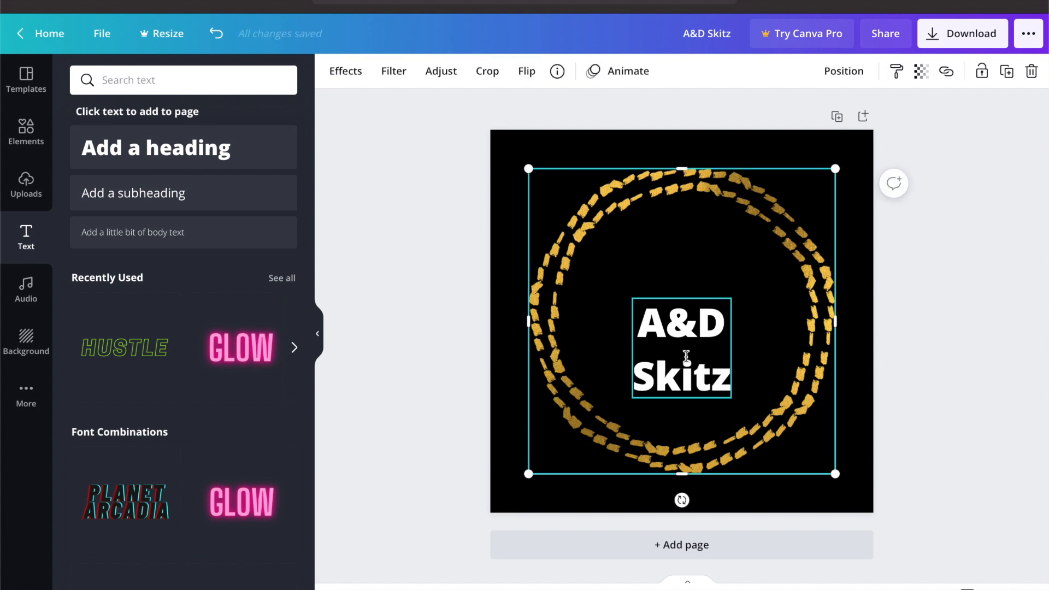
drag(686, 360, 688, 351)
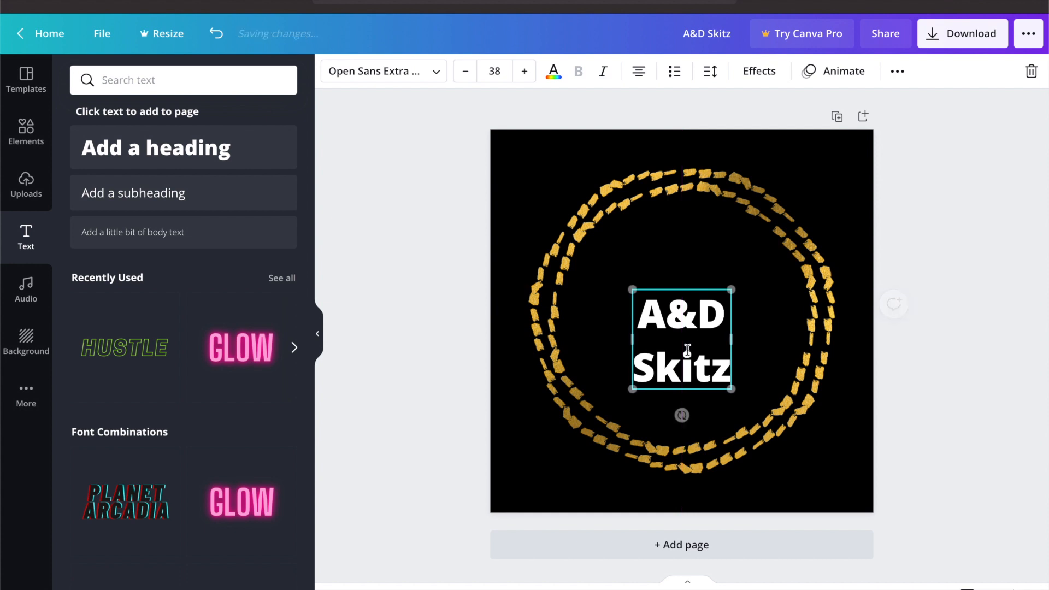
click(435, 72)
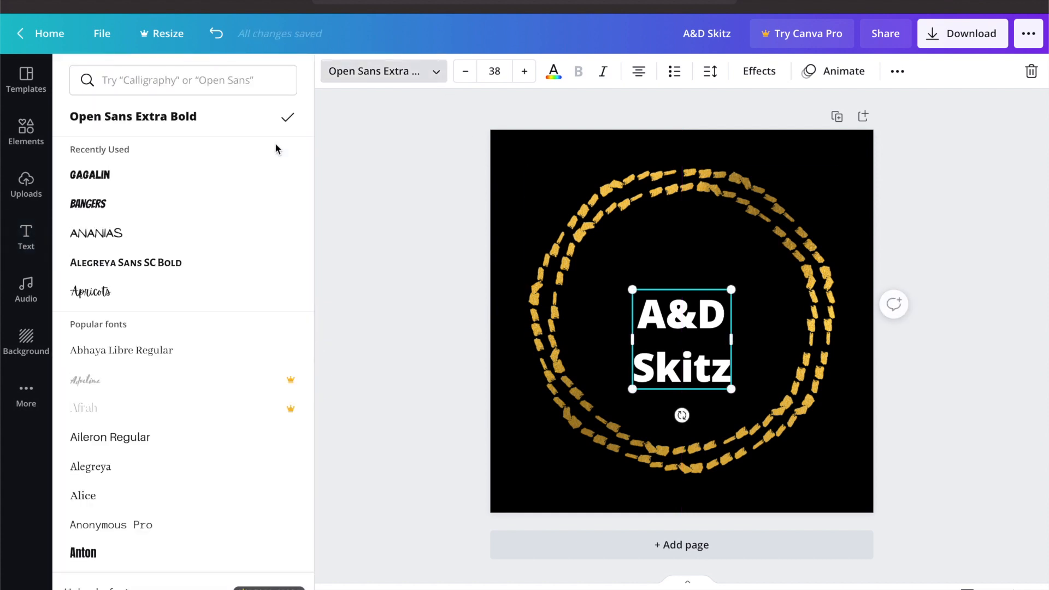
click(97, 182)
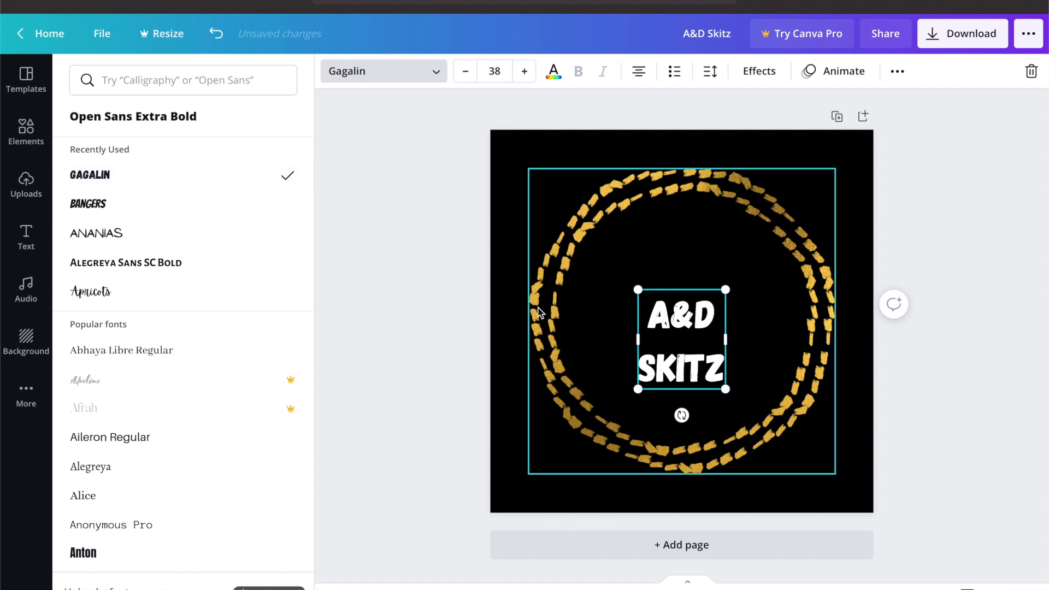
click(746, 254)
click(692, 346)
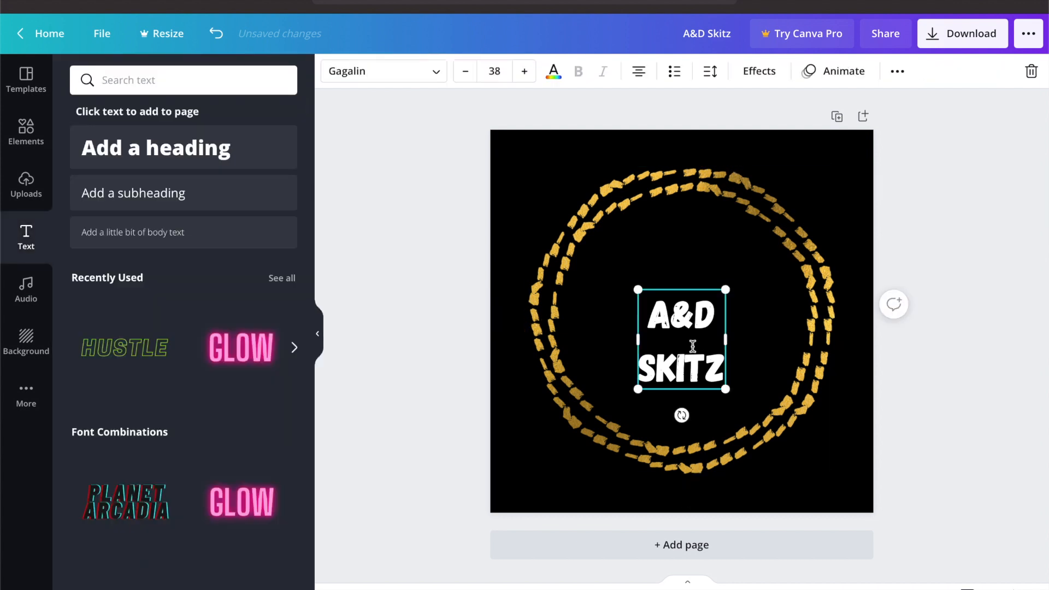
Step: Try the gold shades from the circle's photo colours on the heading and keep the bright golden yellow
click(553, 71)
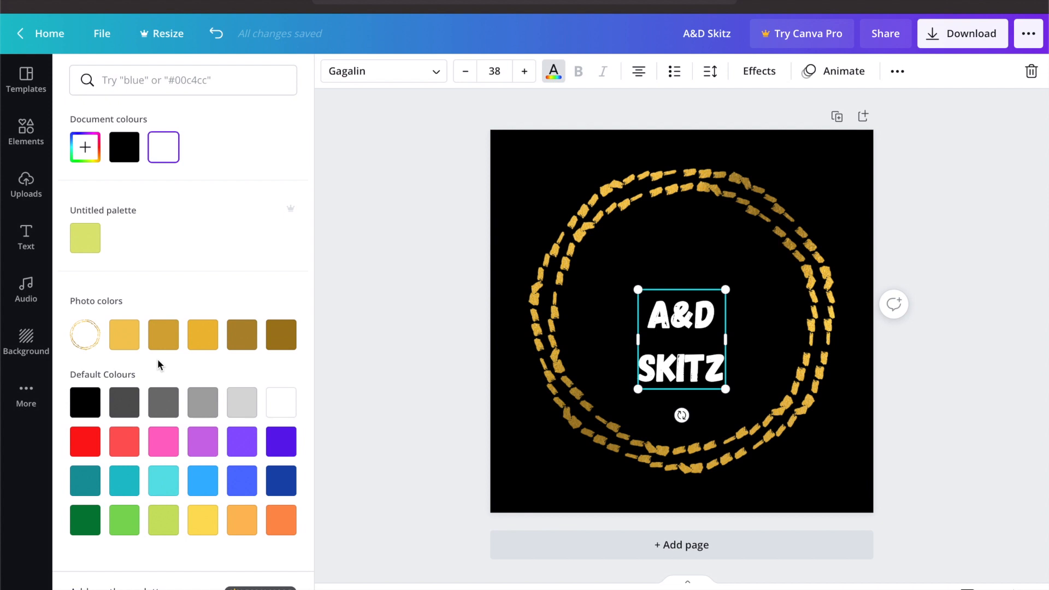
click(132, 335)
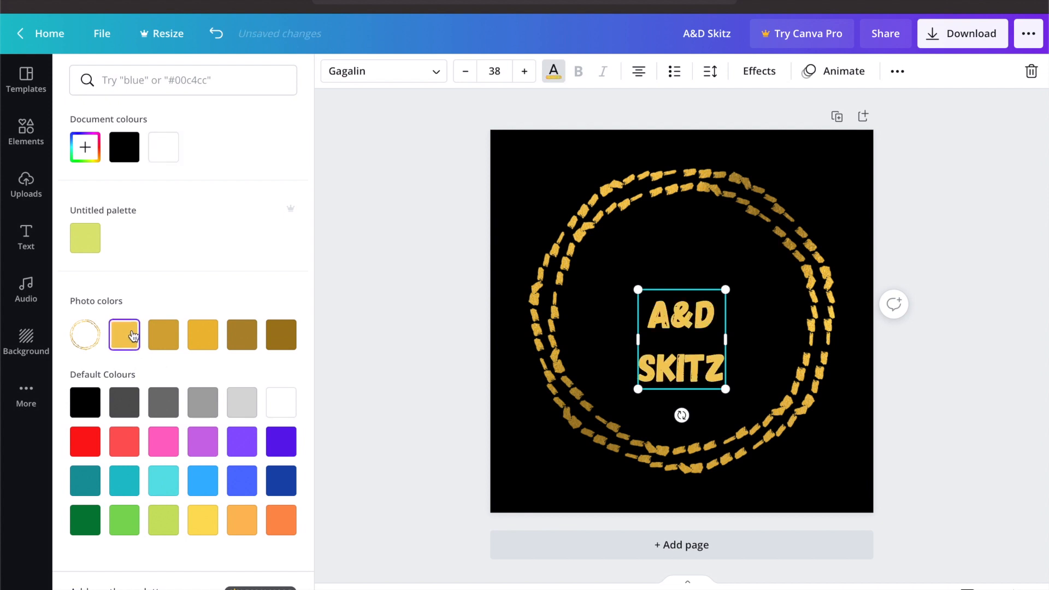
click(164, 335)
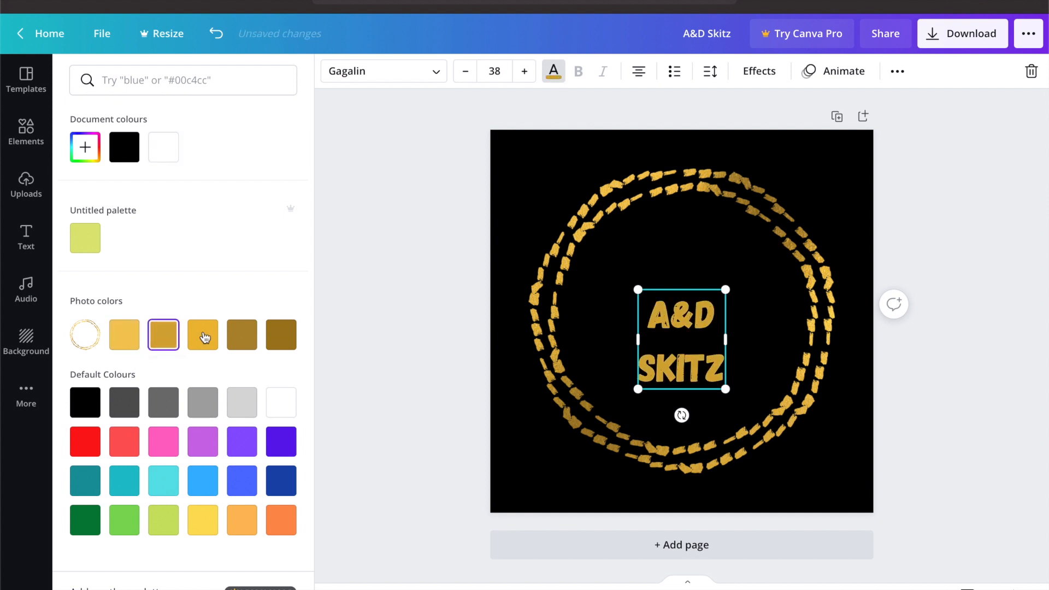
click(200, 341)
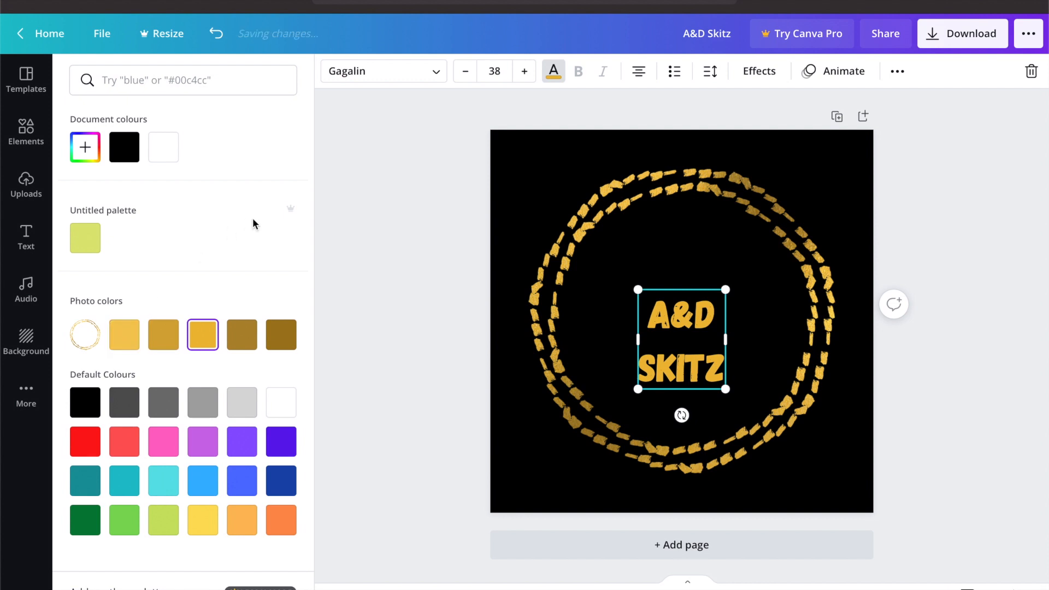
click(26, 238)
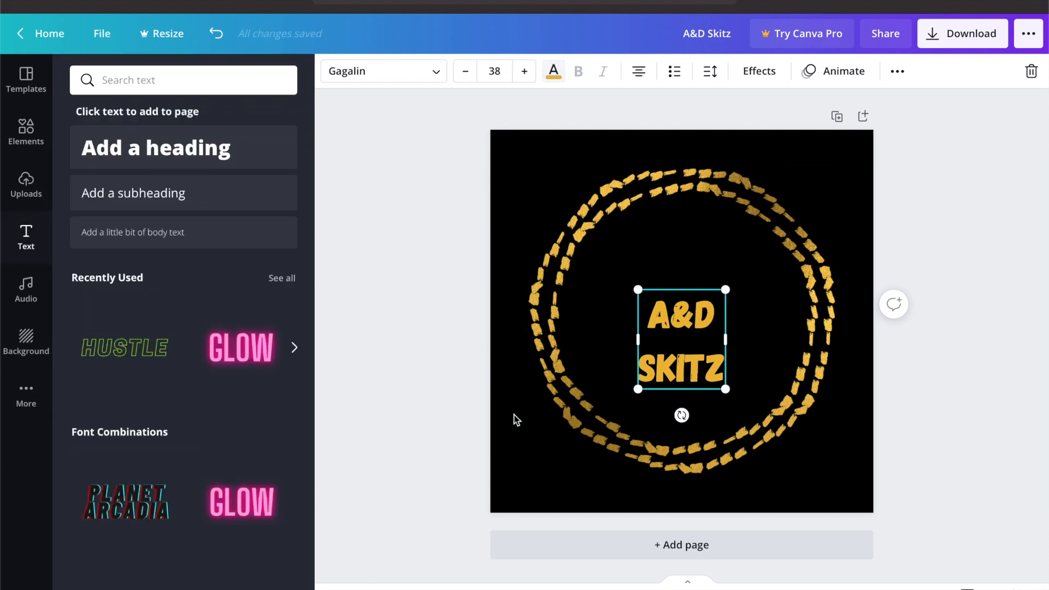
Step: Enlarge the heading to font size 60.2, tilt it counterclockwise and centre it inside the gold circle
drag(709, 340, 709, 313)
drag(681, 387, 707, 396)
drag(607, 267, 580, 250)
drag(735, 348, 776, 372)
drag(676, 305, 669, 311)
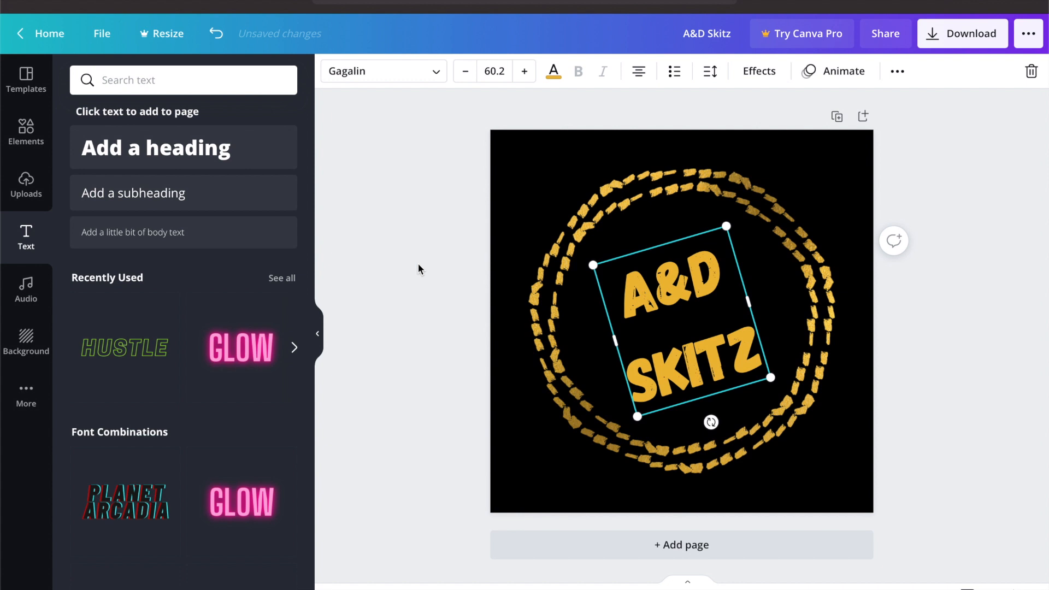
Step: Deselect the heading and download the A&D Skitz logo as a PNG
click(514, 200)
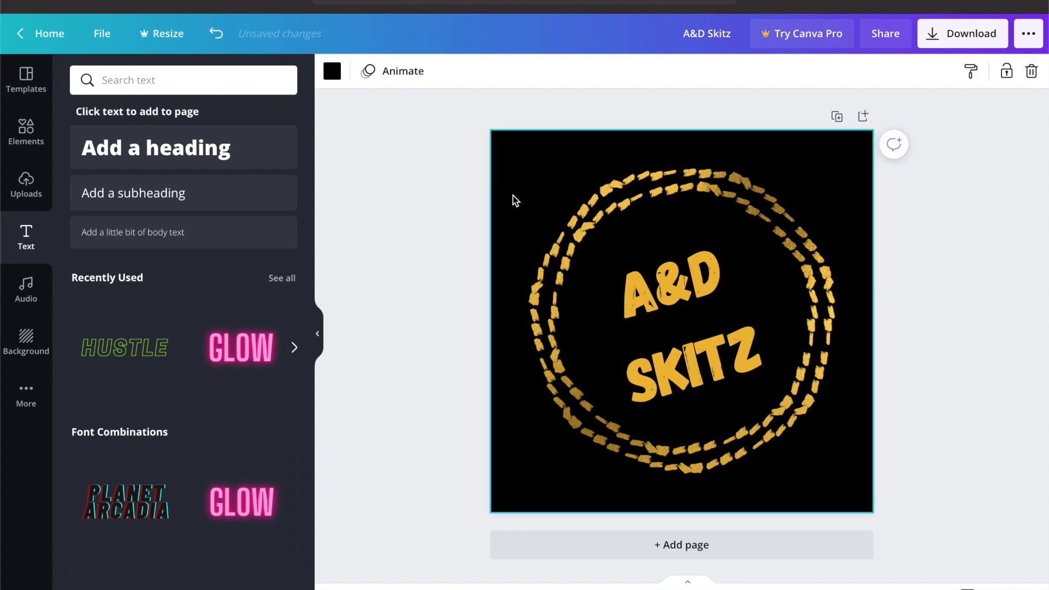
click(444, 377)
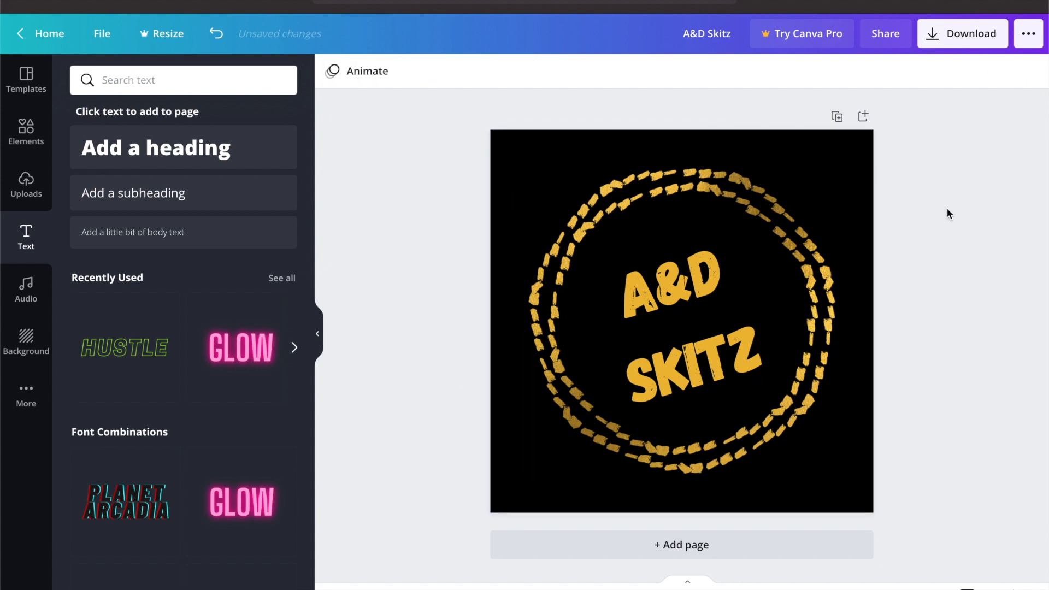
click(936, 39)
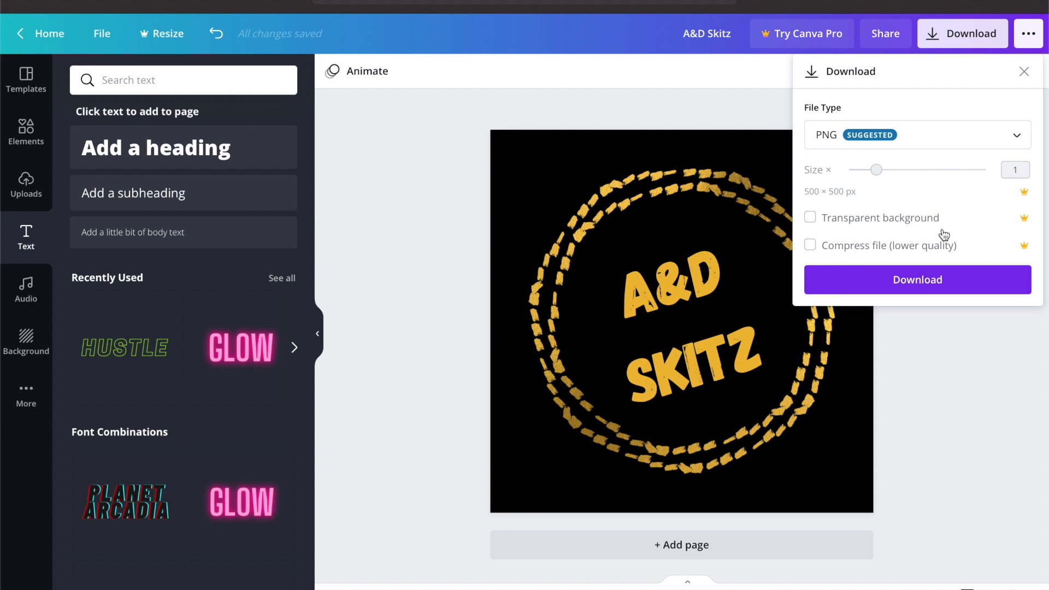
click(935, 288)
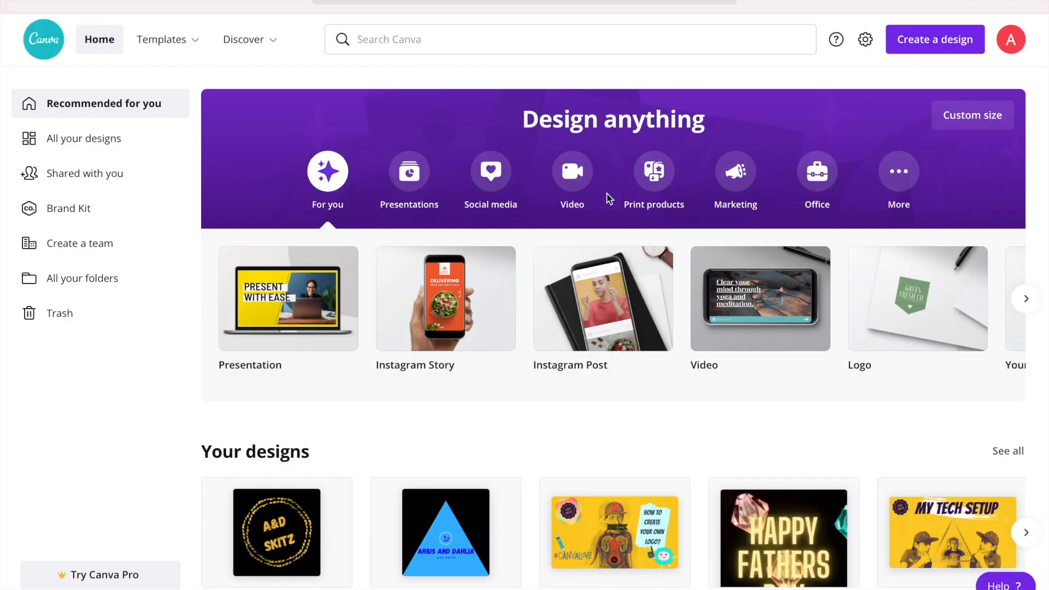
Step: Create a blank Instagram Post design and upload "Arius and Dahlia.png" from the Downloads folder on the device
click(604, 304)
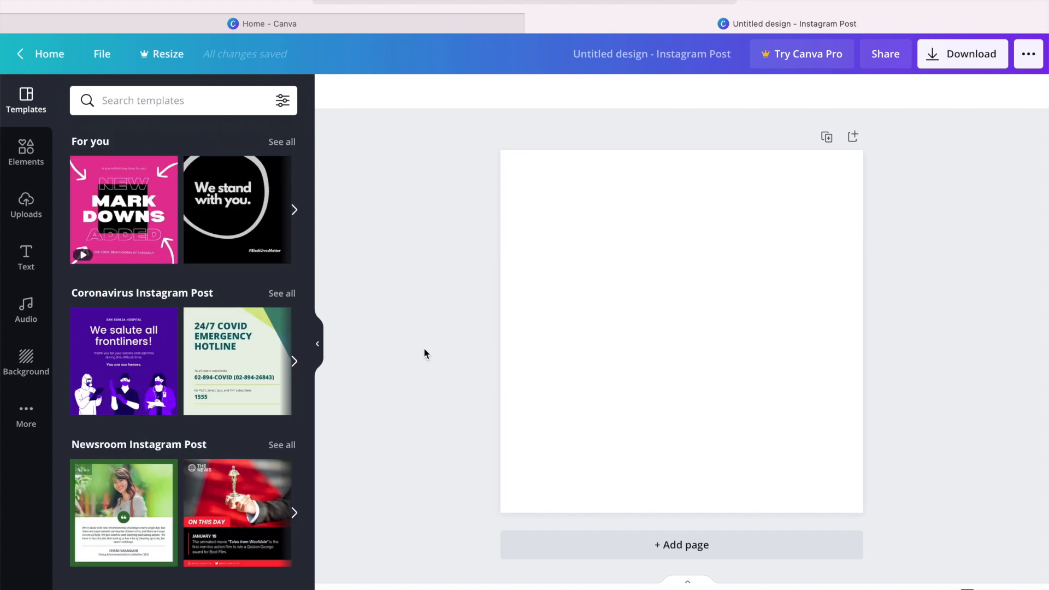
click(25, 205)
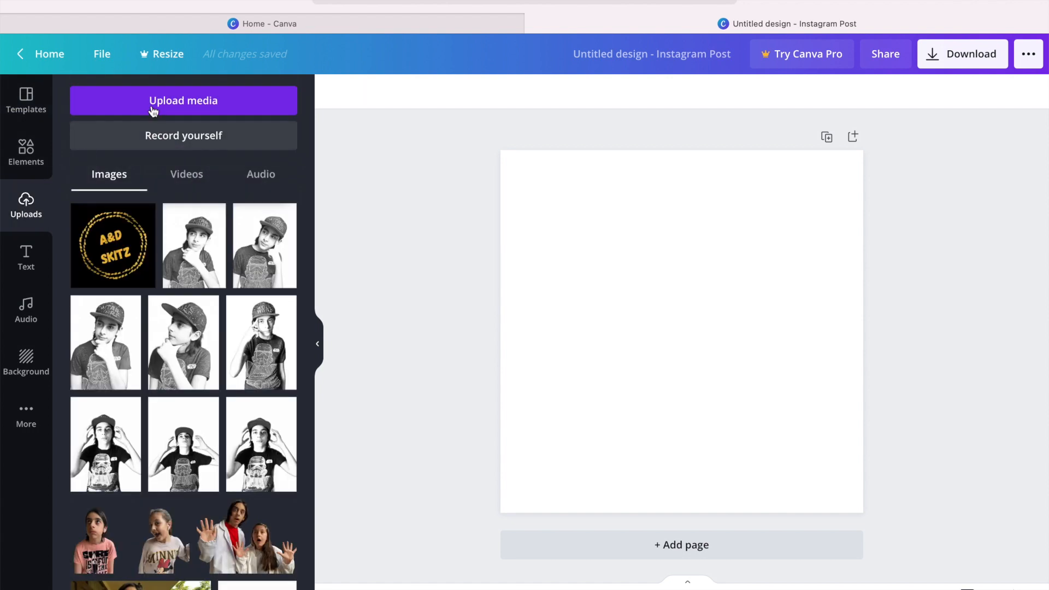
click(156, 109)
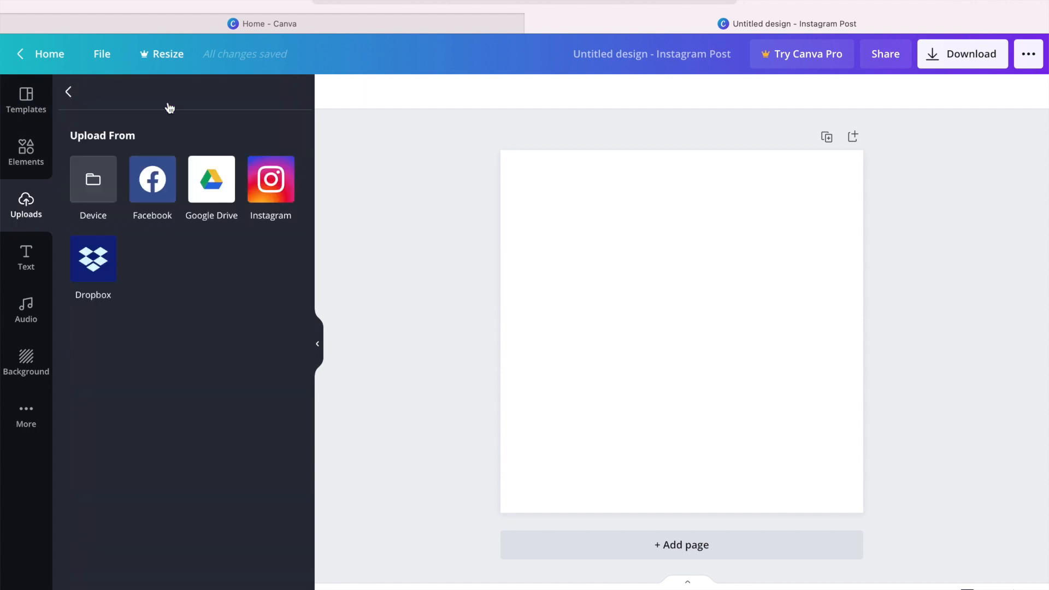
click(93, 186)
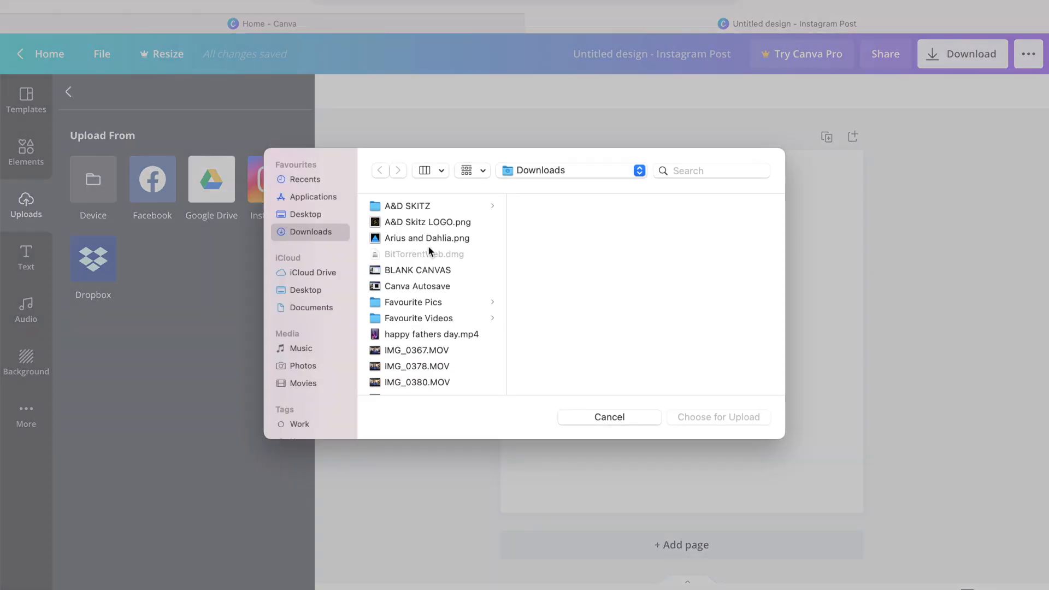
click(430, 238)
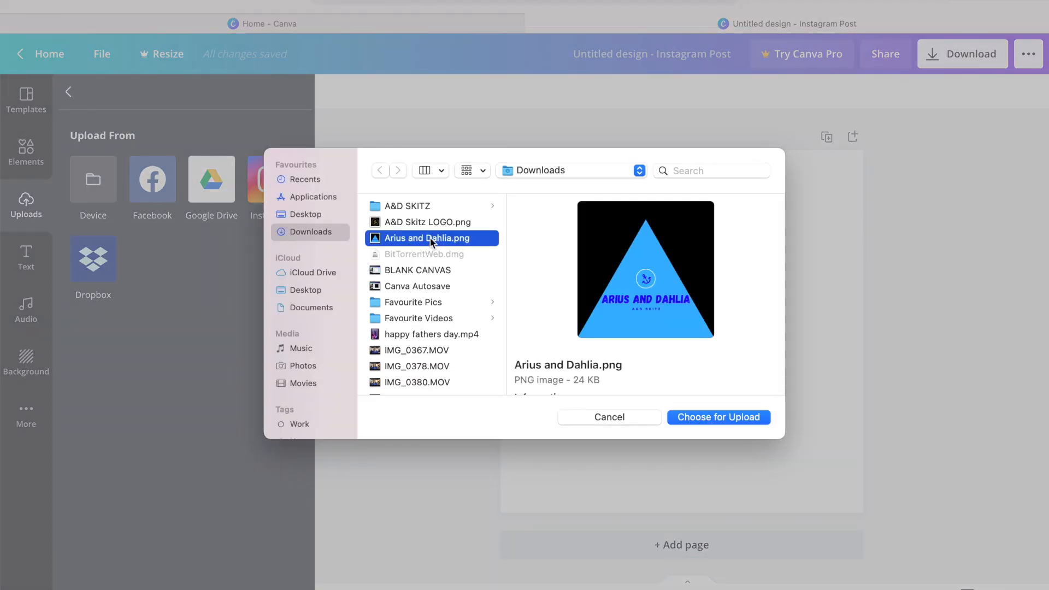
click(724, 418)
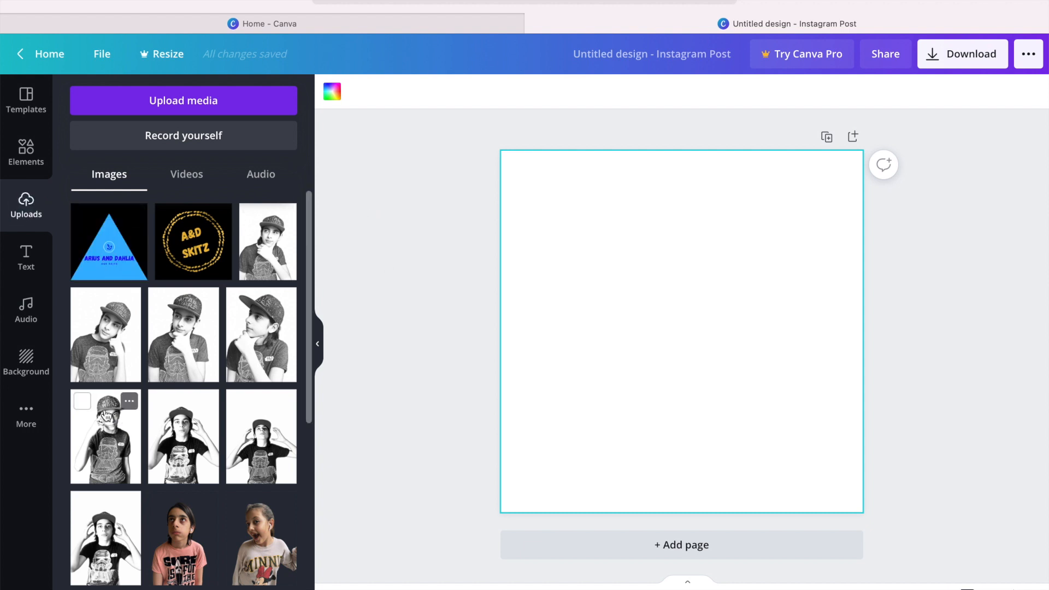
Step: Add the uploaded Star Wars cap photo and the Arius and Dahlia logo to the page, shrinking the logo at the page's bottom edge
click(106, 415)
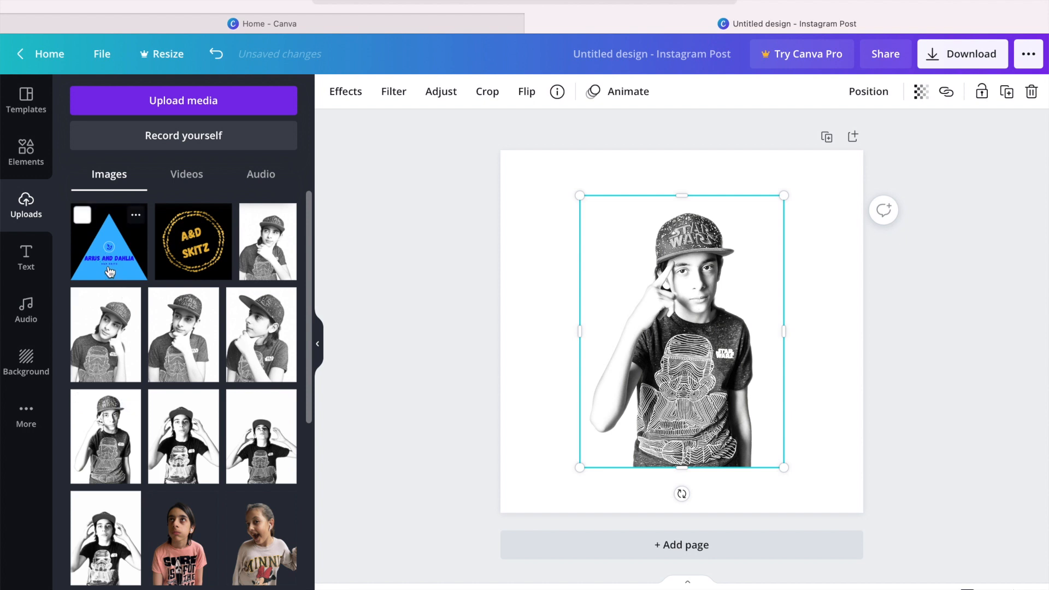
click(109, 271)
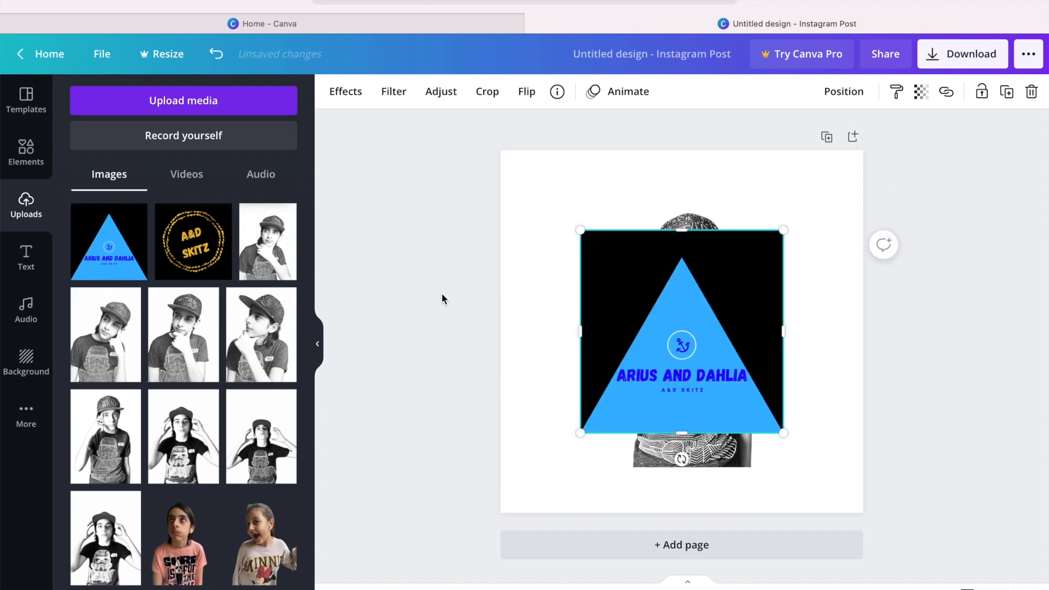
drag(687, 294, 691, 368)
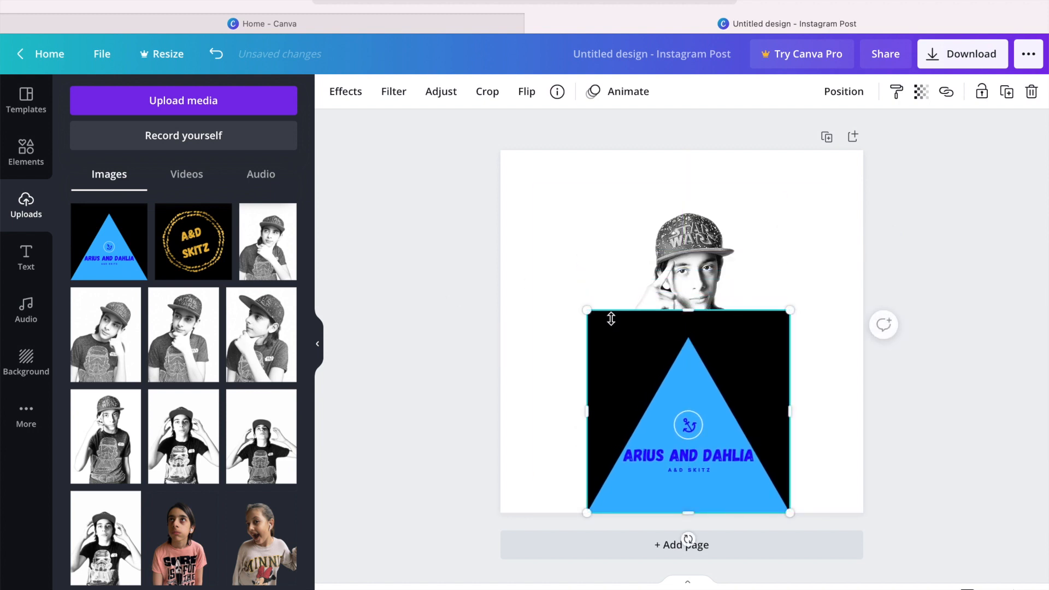
drag(587, 314, 649, 385)
Step: Move the photo up to the top of the page and centre the Arius and Dahlia logo beneath it
drag(716, 336, 721, 277)
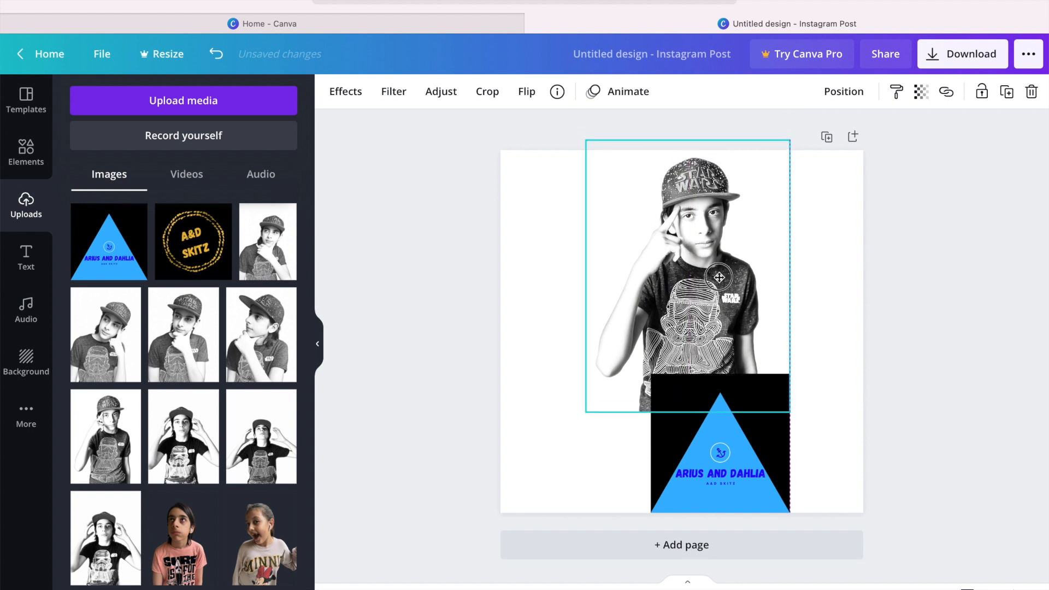
drag(758, 436, 730, 437)
click(827, 293)
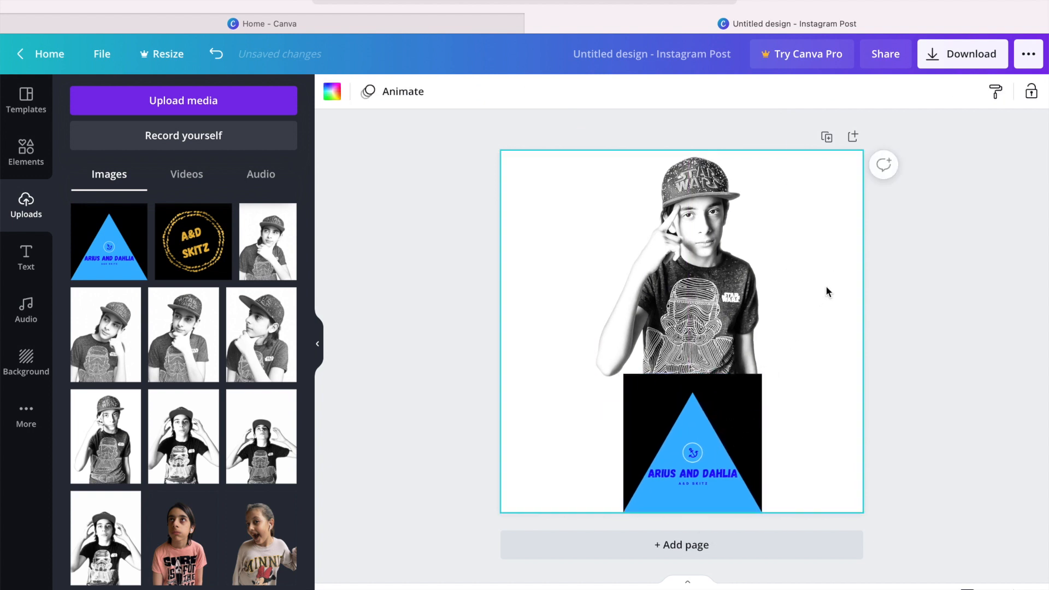
click(454, 290)
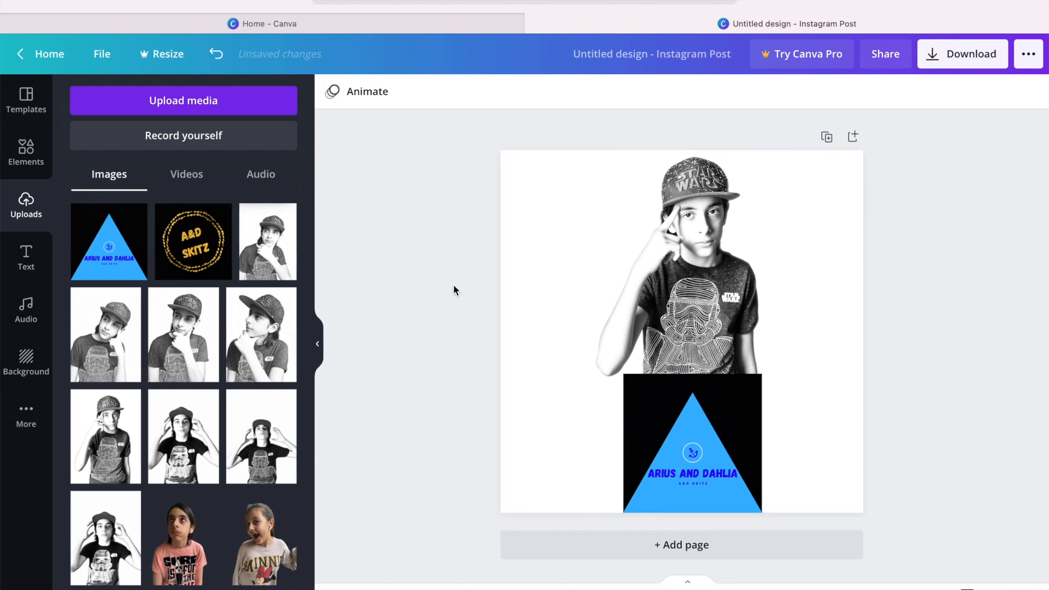